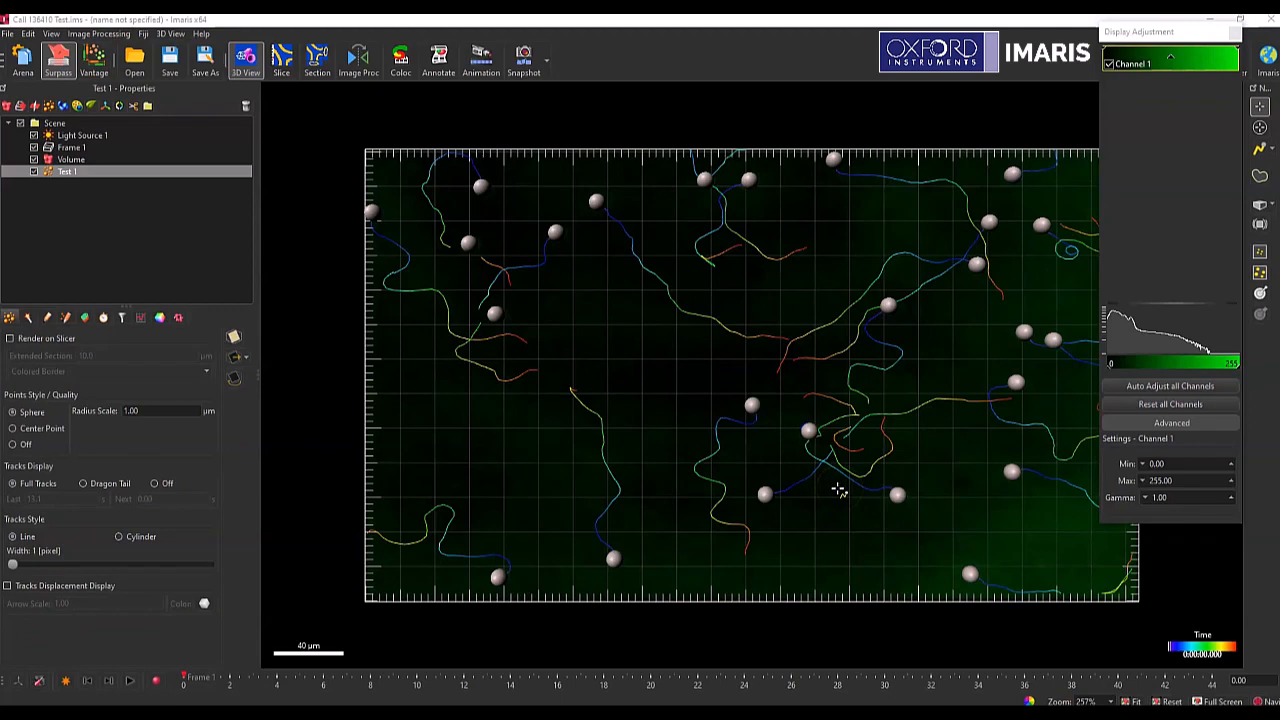
Step: Crop the image's time range to time points 1 through 30
left_click(897, 491)
mouse_move(184, 680)
left_mouse_down()
mouse_move(1226, 654)
mouse_move(660, 688)
mouse_move(184, 680)
left_mouse_up()
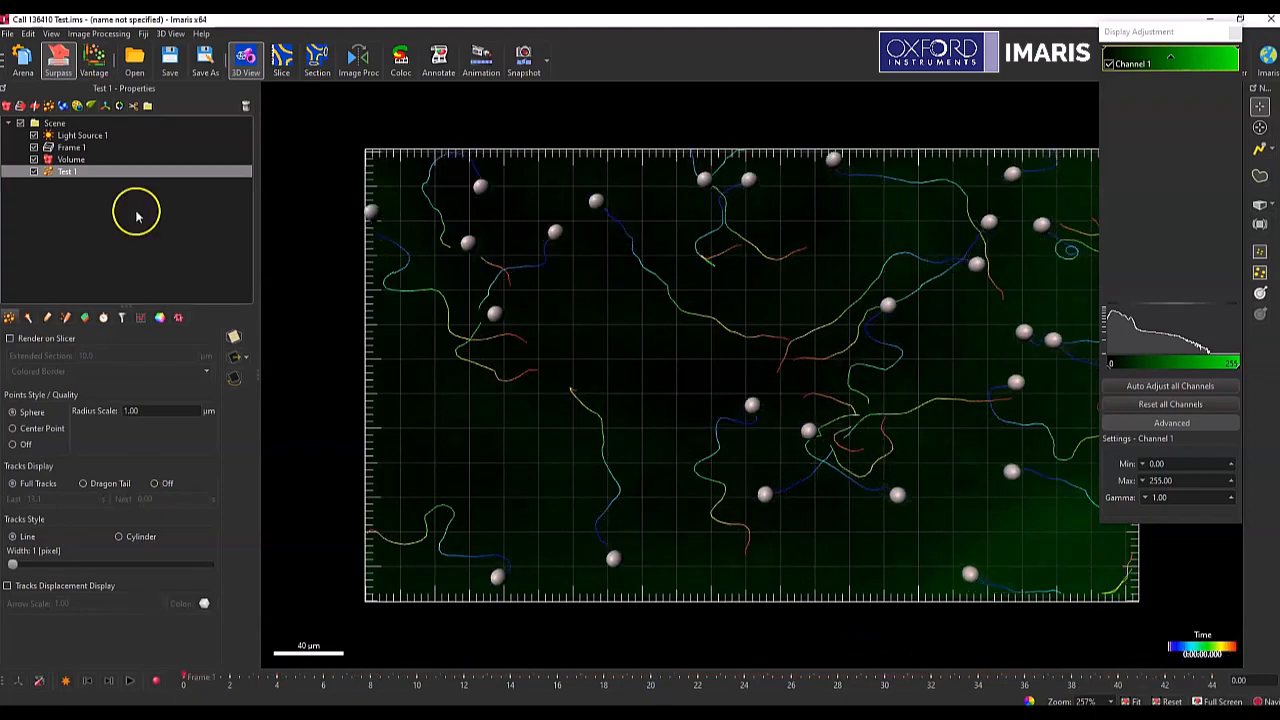
left_click(28, 33)
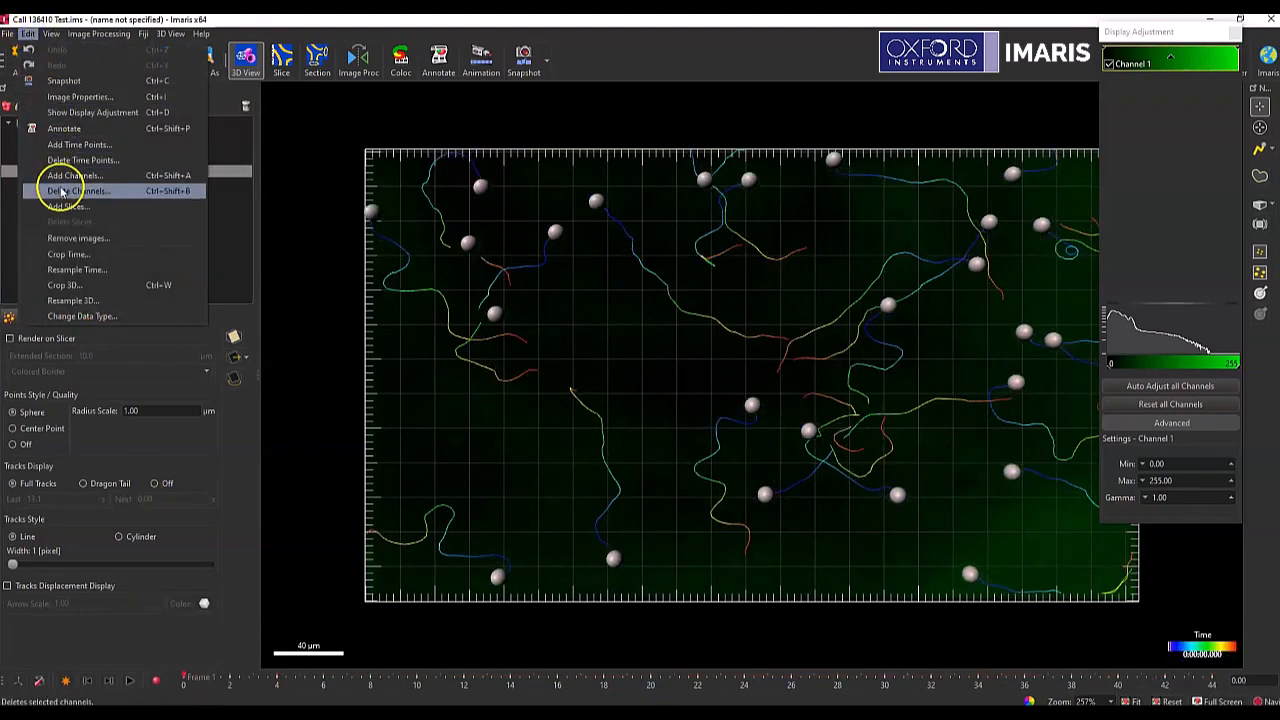
left_click(72, 258)
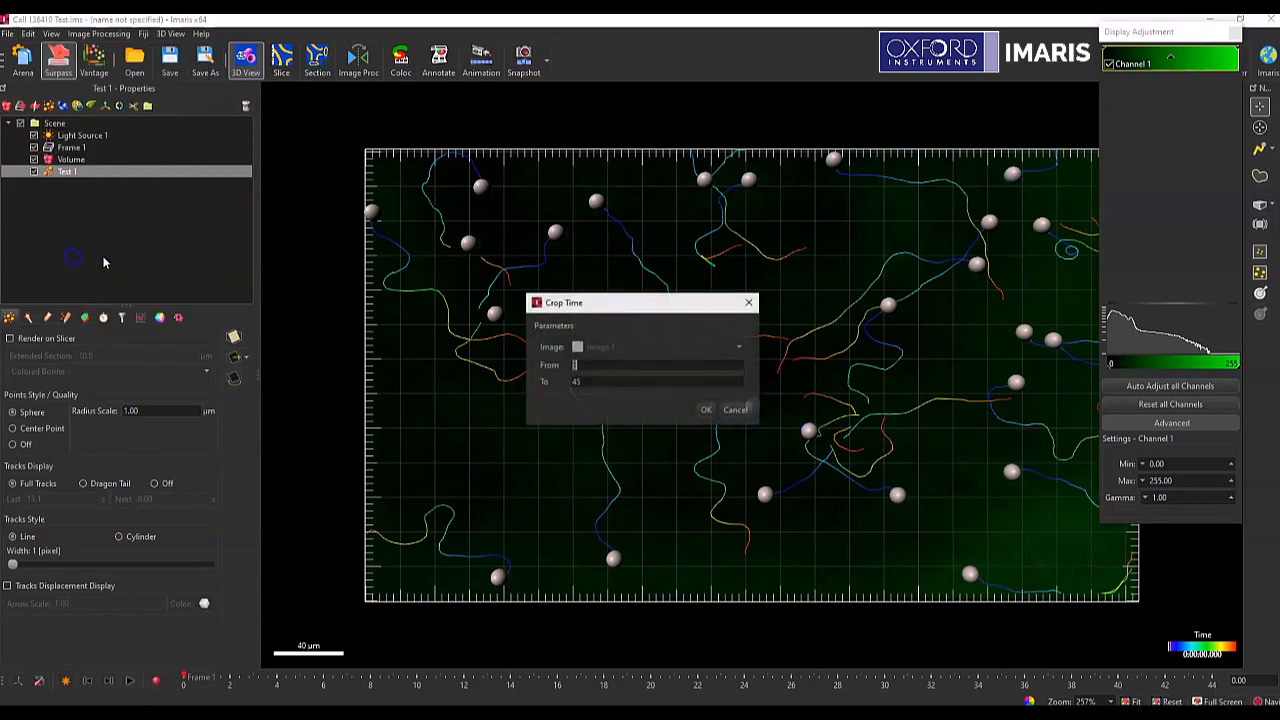
key("Tab")
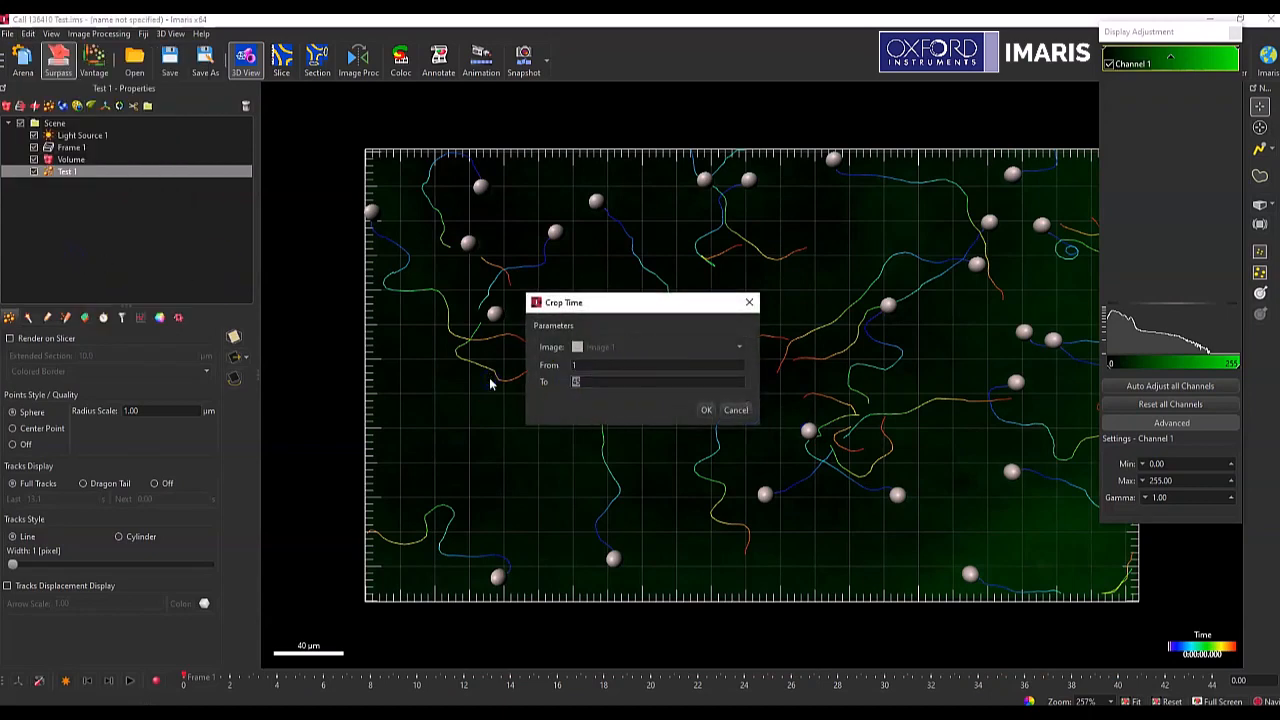
left_click(576, 365)
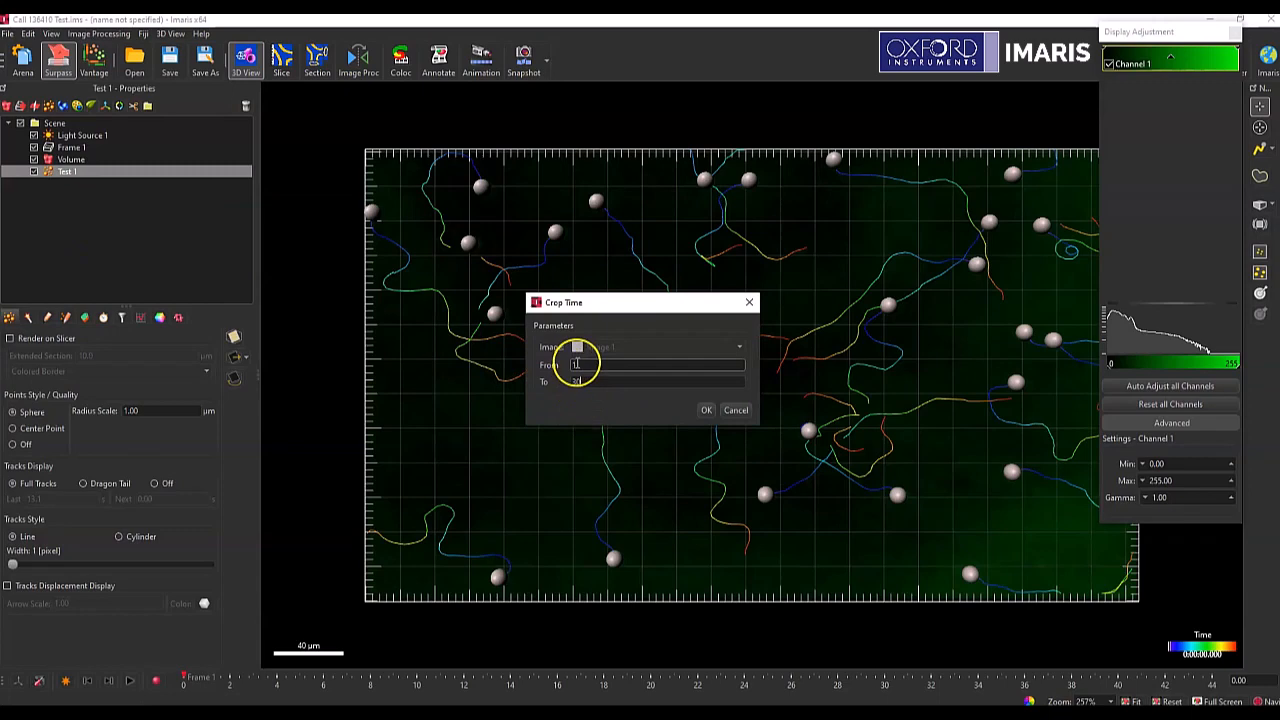
left_click(706, 411)
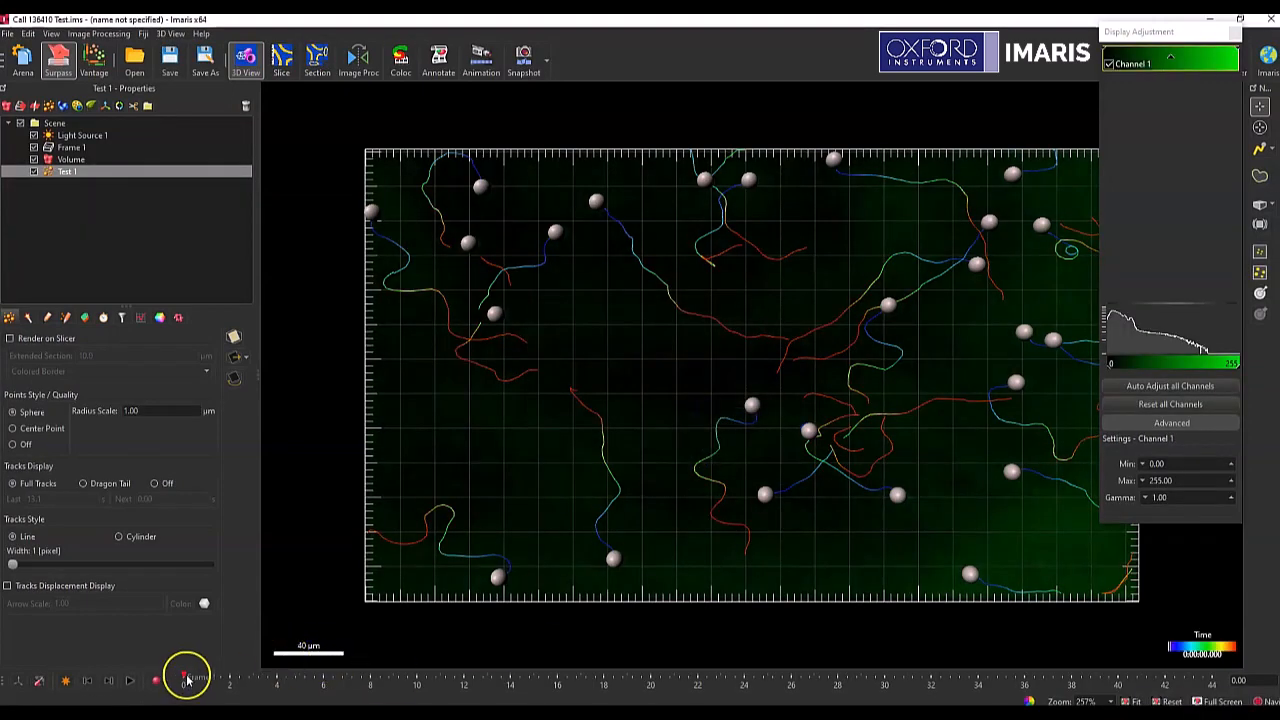
Step: Scrub through the time points to examine the Test 1 spots and tracks beyond time point 30, returning to the first frame
left_click(383, 677)
left_click_drag(383, 677, 976, 681)
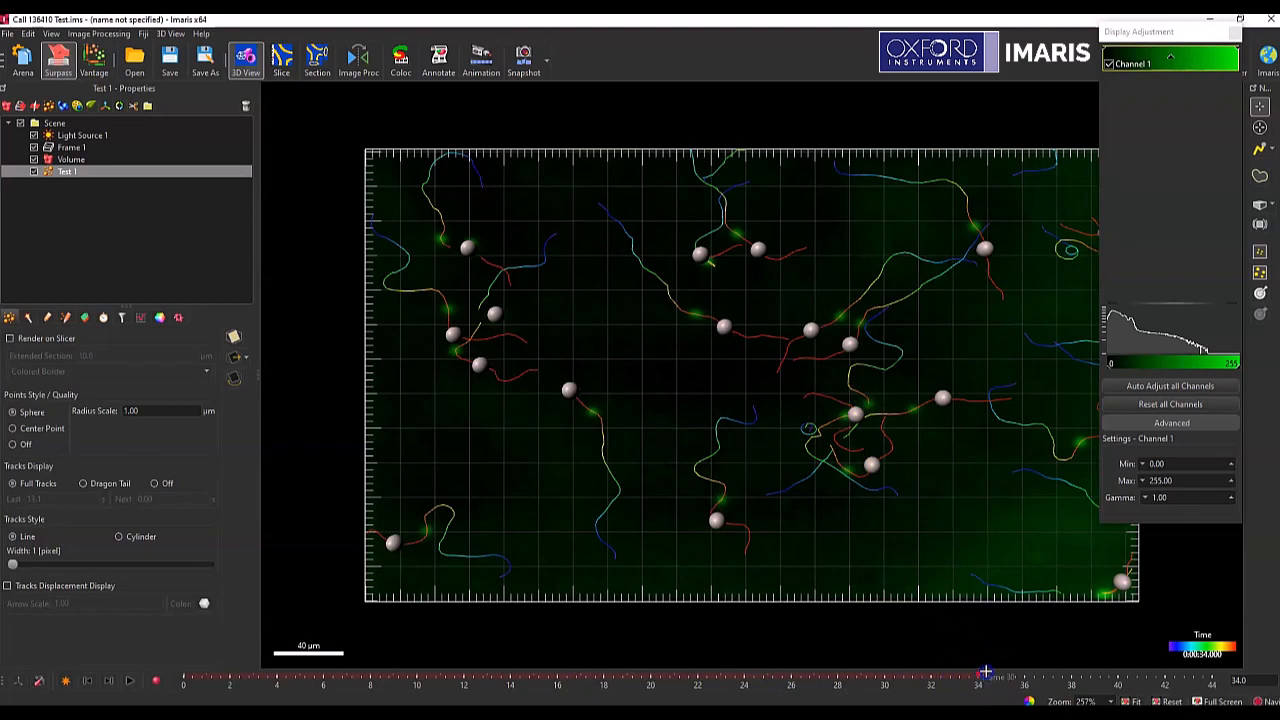
mouse_move(985, 672)
left_mouse_down()
mouse_move(1213, 679)
mouse_move(180, 688)
left_mouse_up()
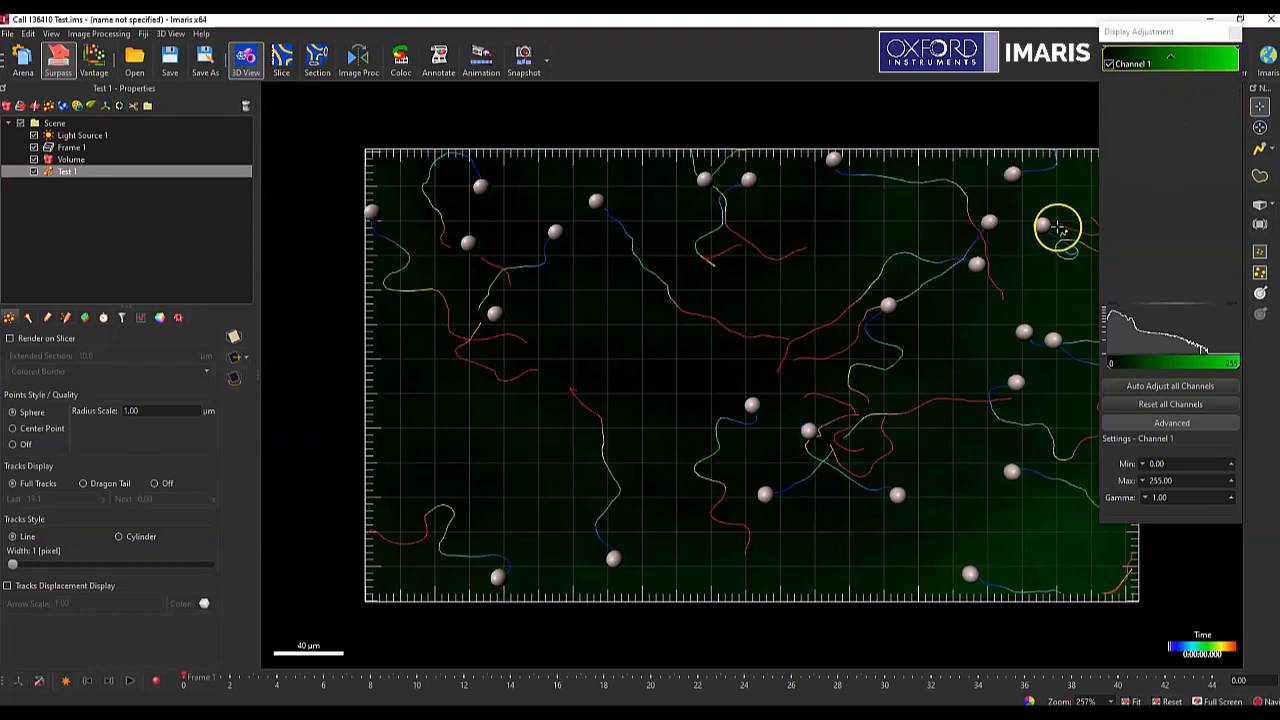
Step: Choose Object Selection as the selection mode and add a Time Index filter to the Test 1 spots
left_click(1273, 150)
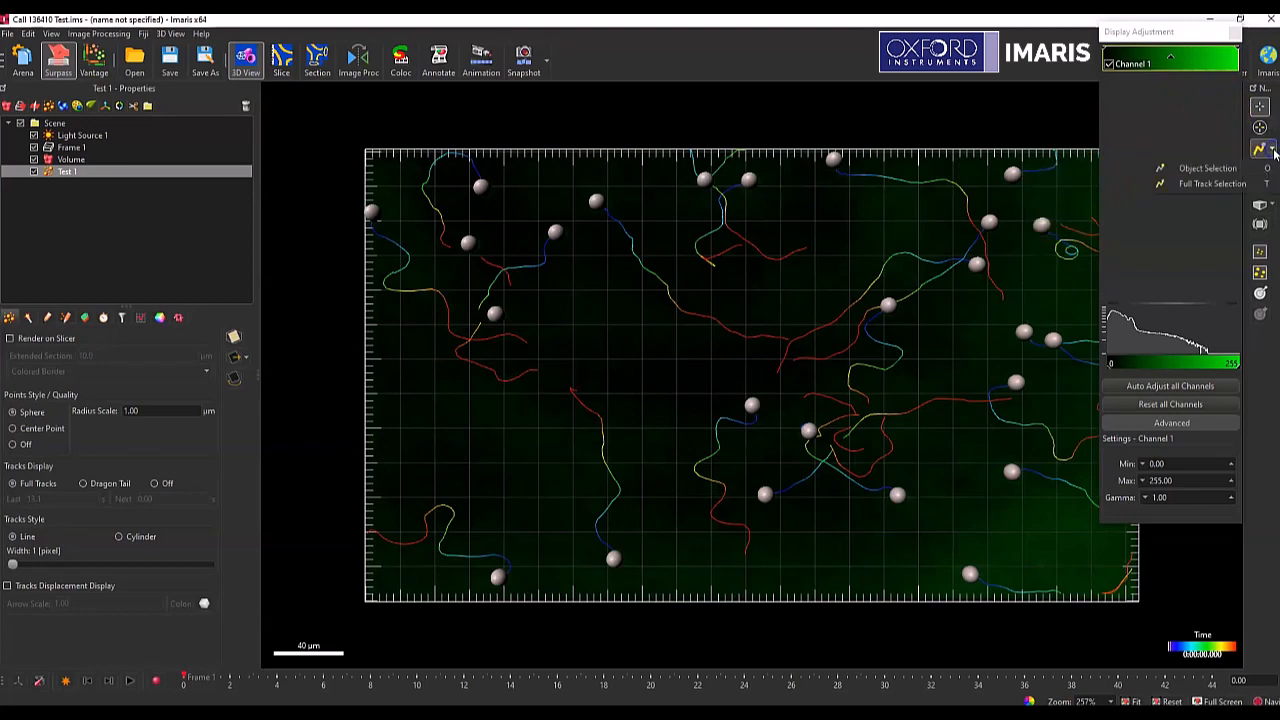
left_click(1216, 169)
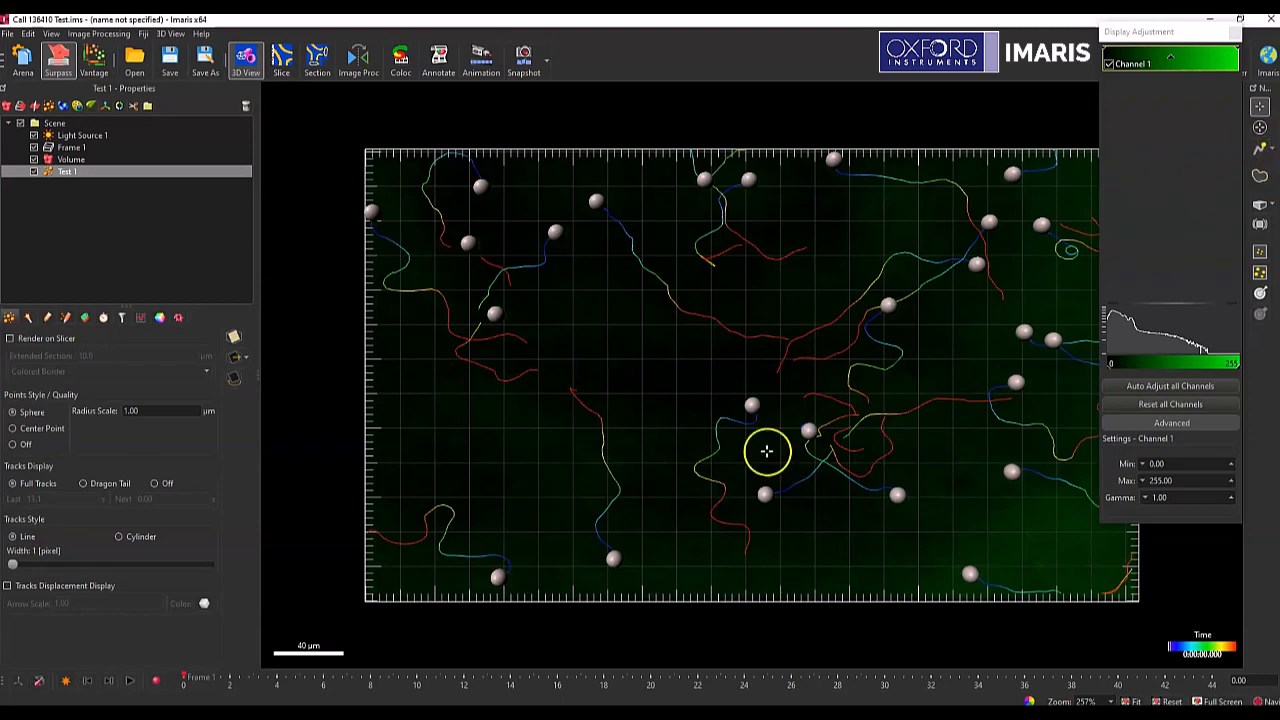
left_click(122, 318)
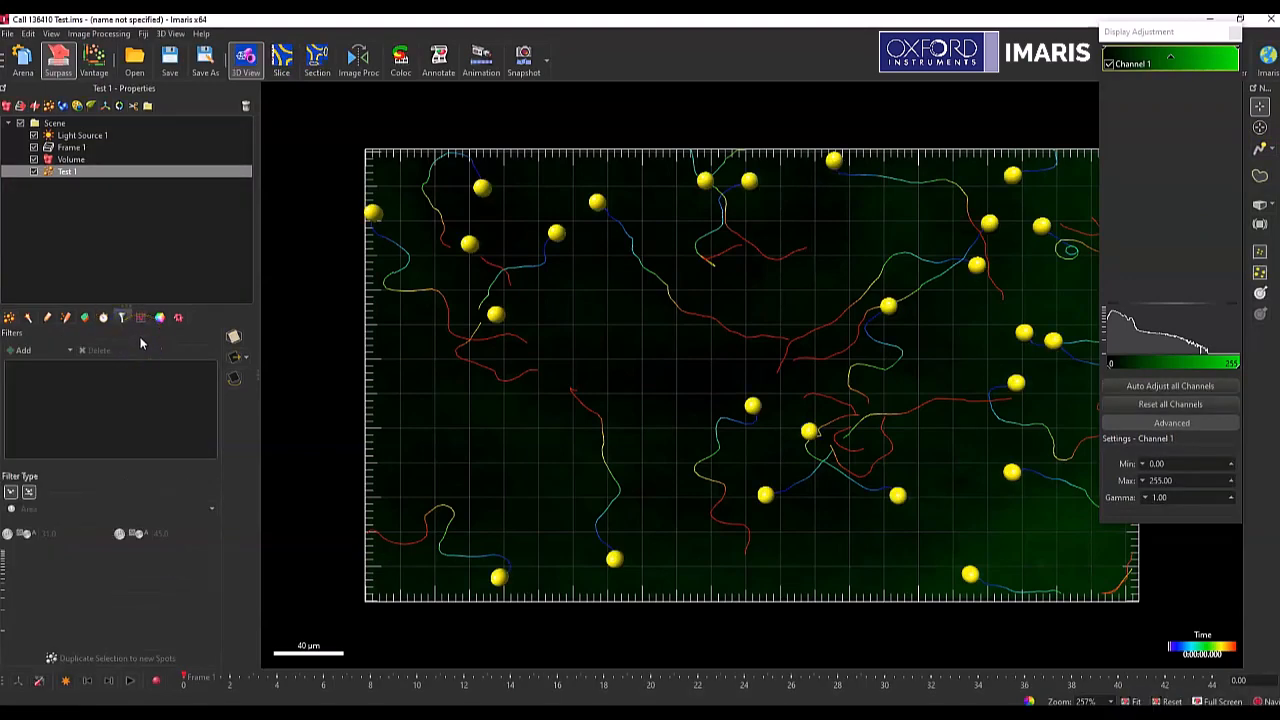
left_click(25, 351)
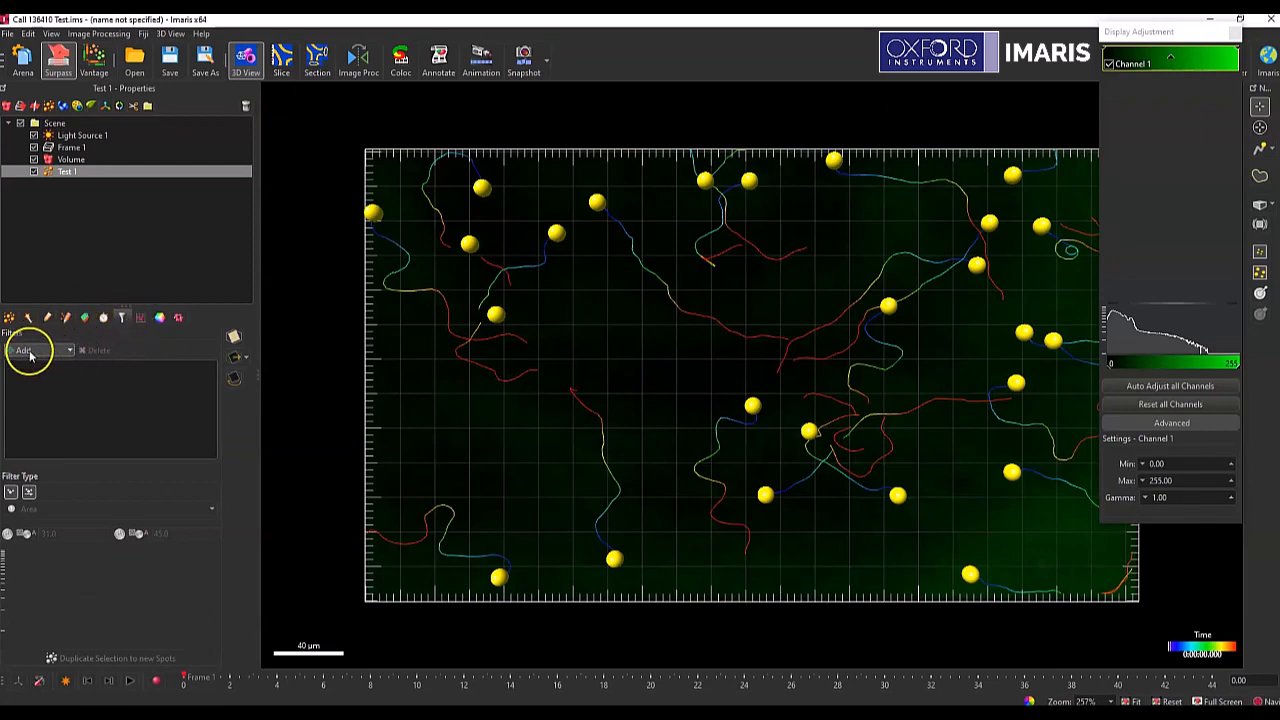
left_click(58, 509)
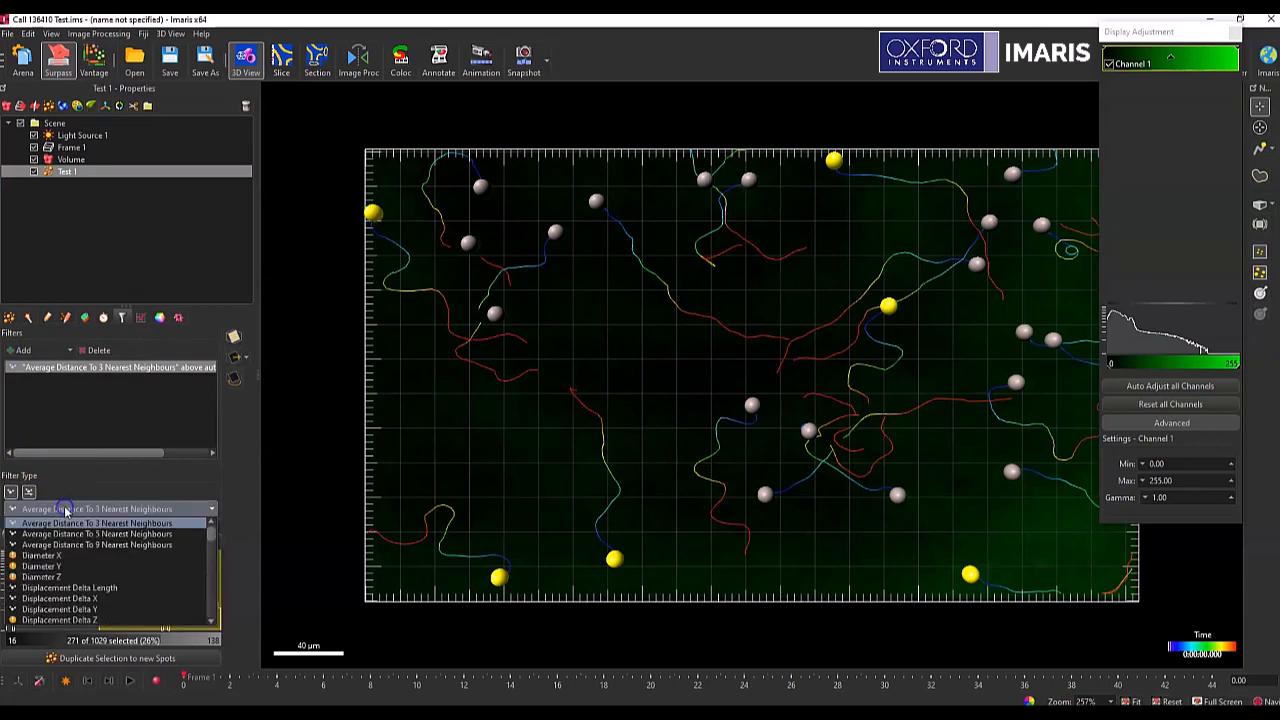
scroll(90, 565, "down", 3)
scroll(95, 570, "down", 6)
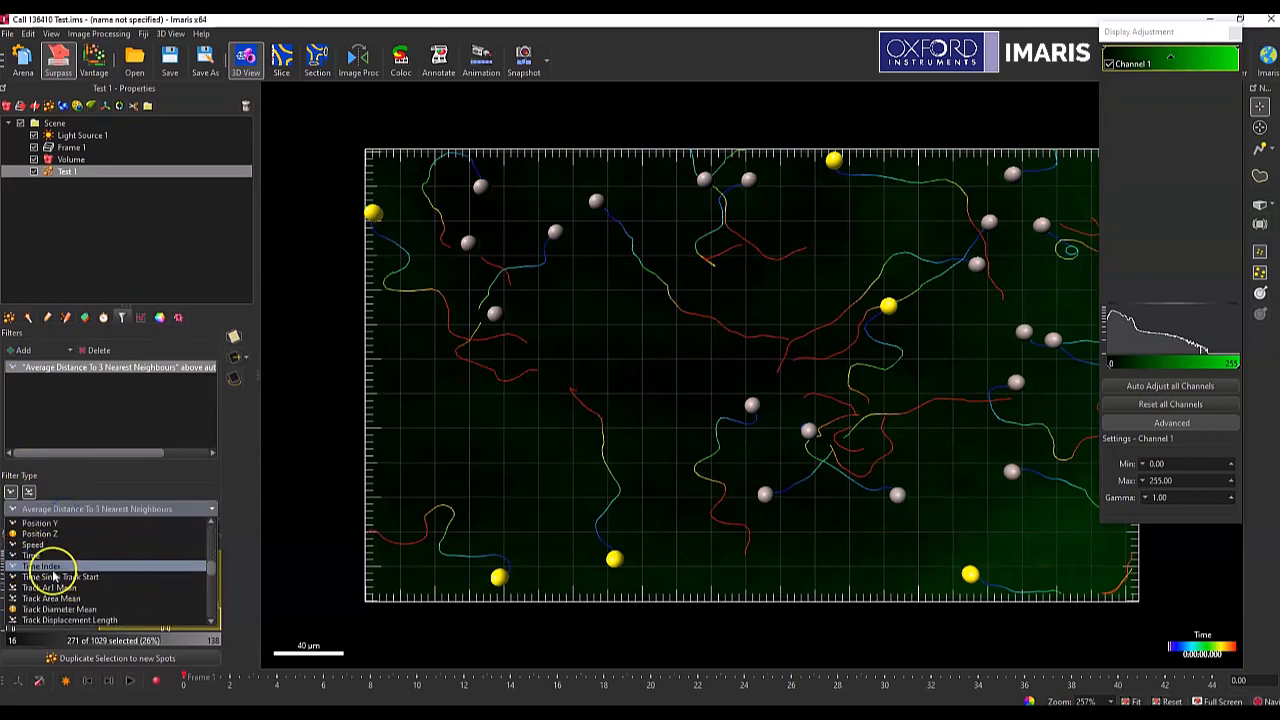
left_click(70, 567)
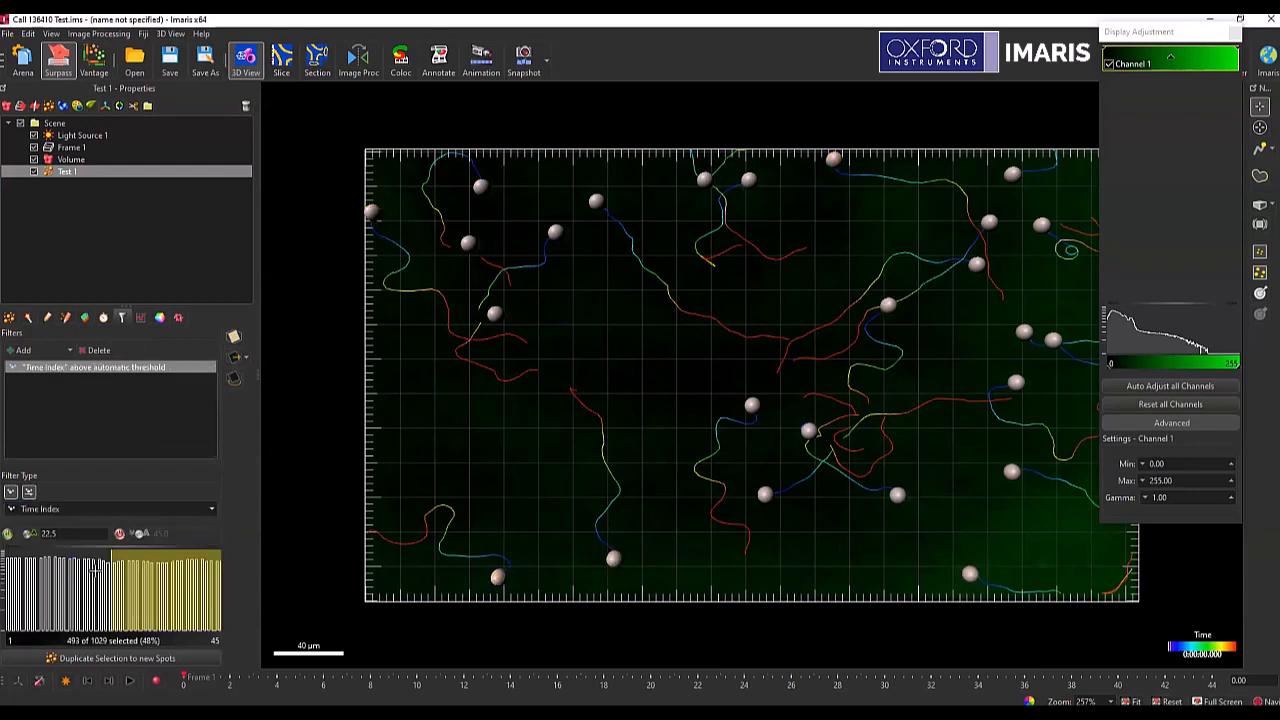
Step: Set the Time Index filter's lower threshold to 31 and activate its upper threshold with a value of 45
left_click(72, 535)
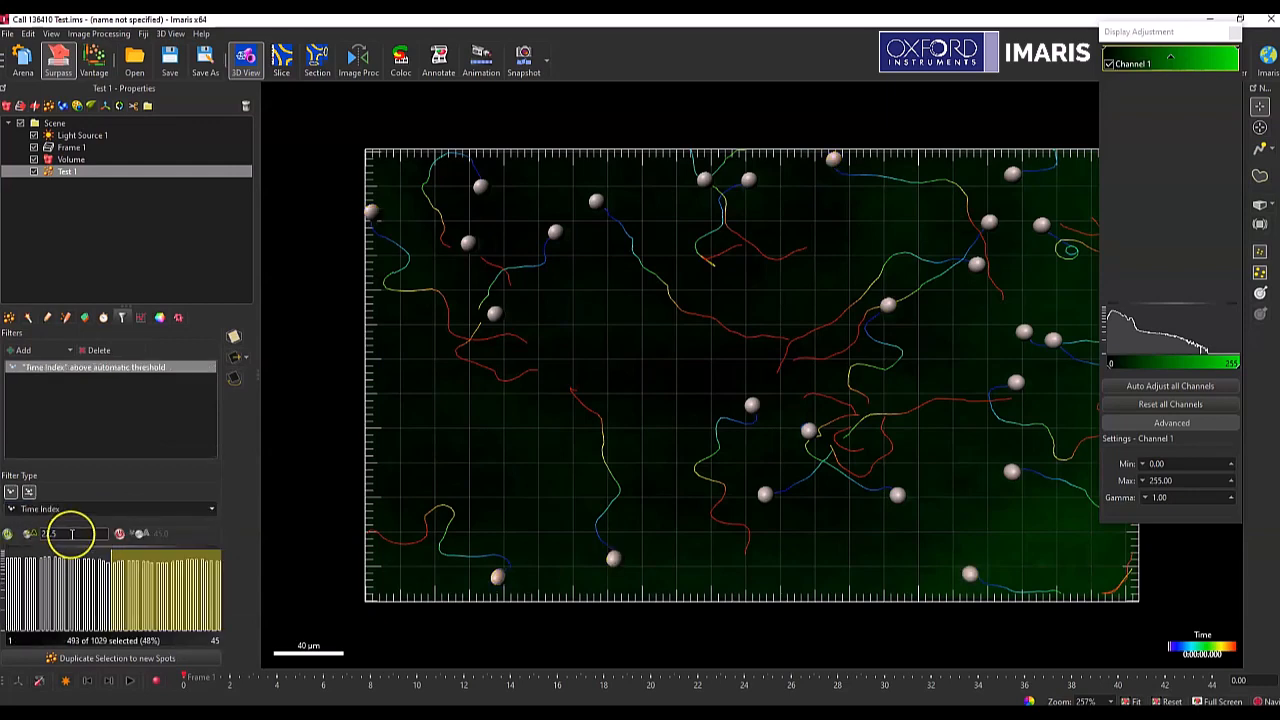
left_click_drag(72, 534, 8, 533)
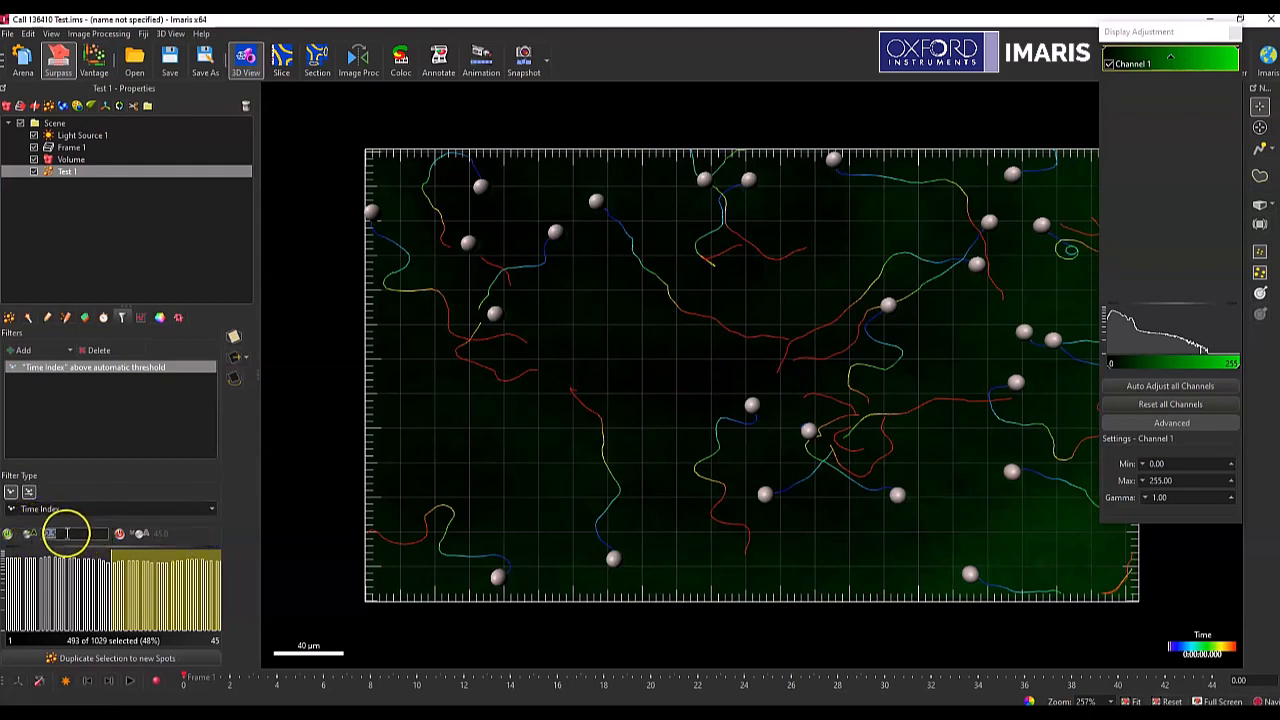
type("31")
key("Return")
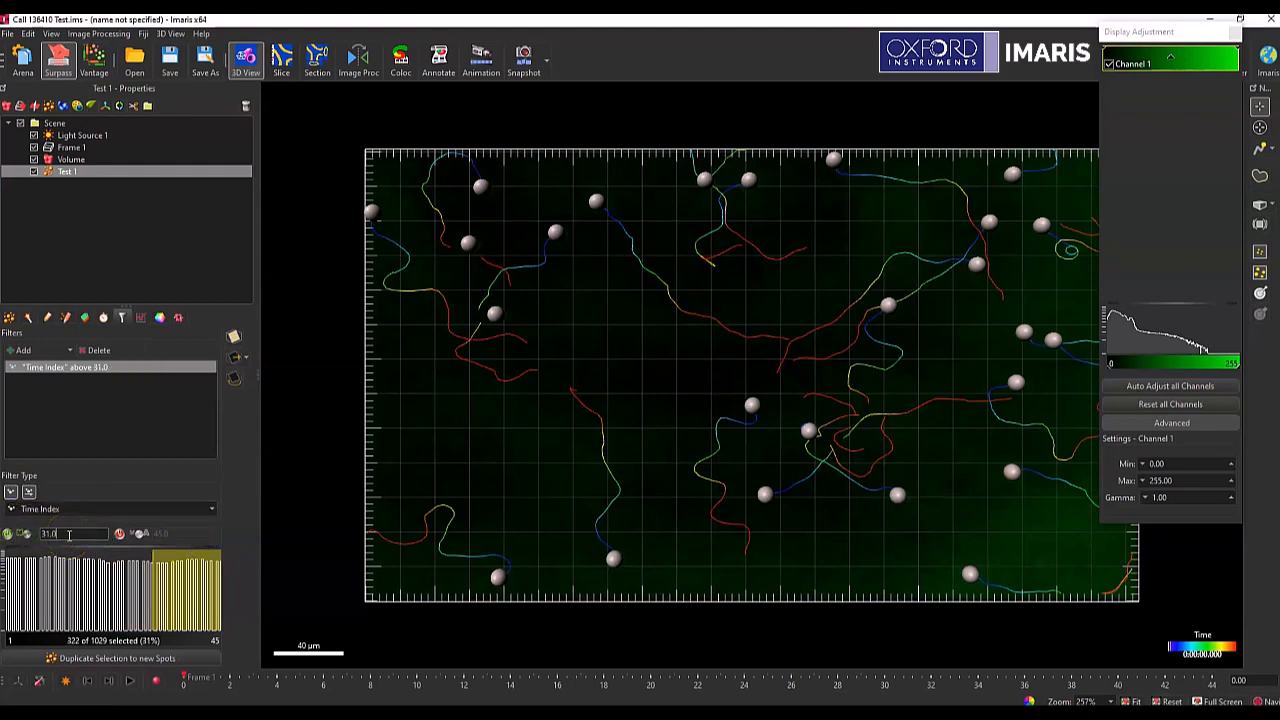
left_click(181, 529)
left_click(119, 533)
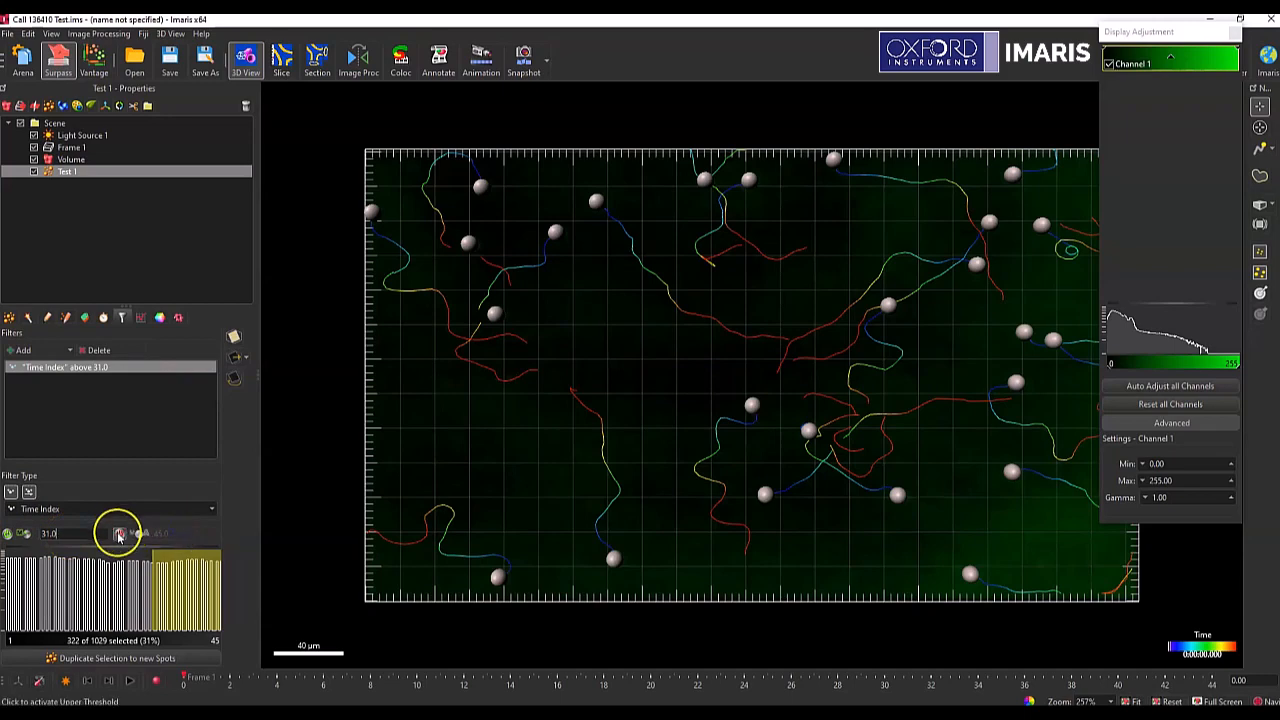
left_click(172, 533)
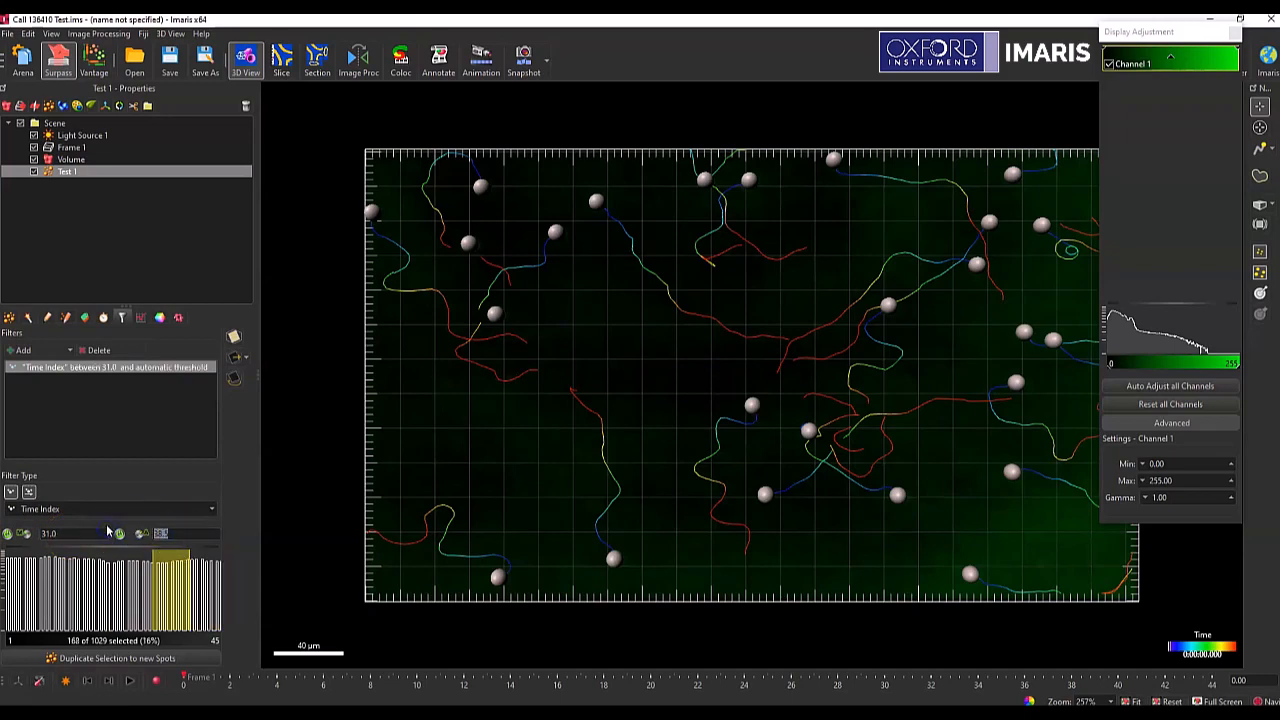
type("45")
key("Return")
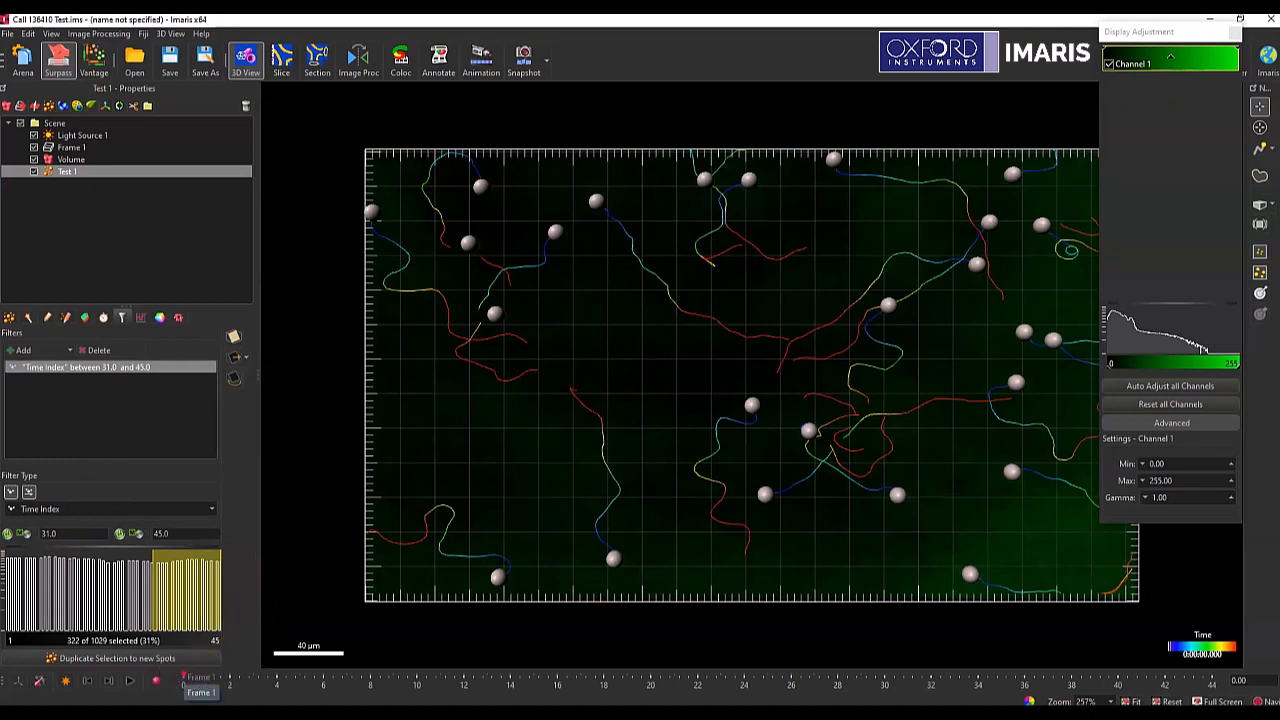
Step: Move to the time points around frame 30 and hide Test 1 to check the underlying image there
left_click_drag(184, 681, 882, 676)
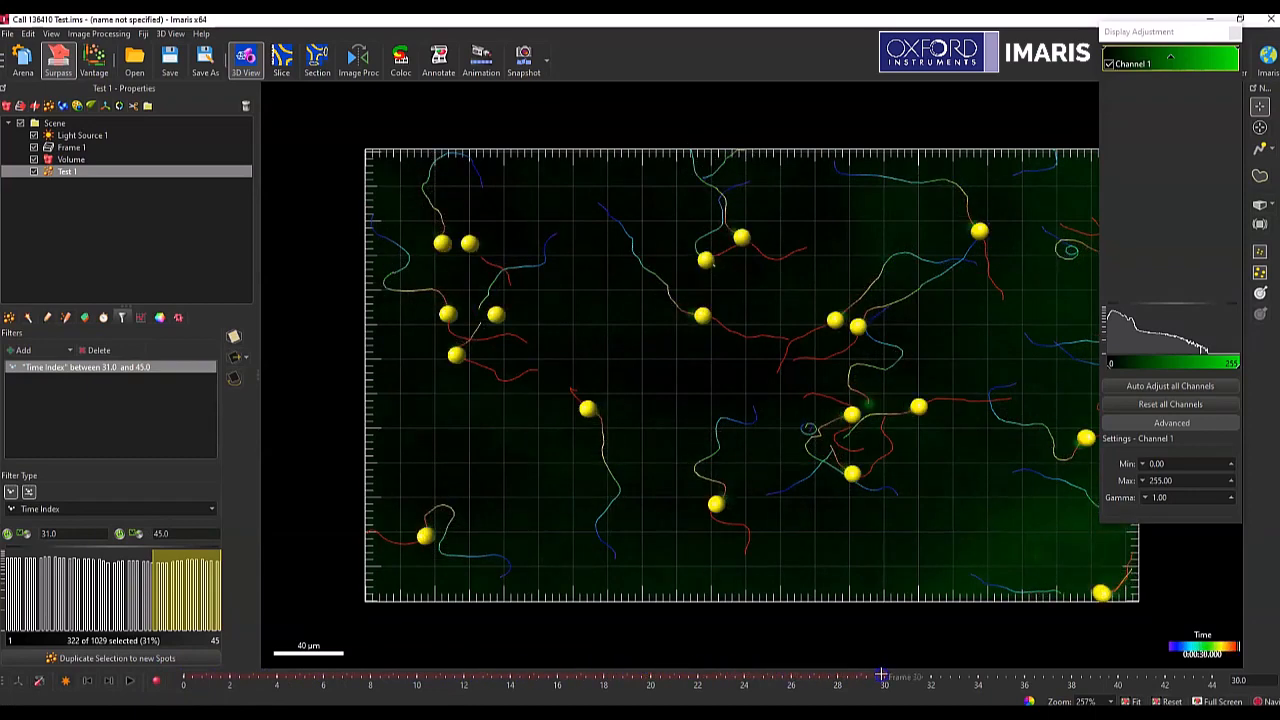
mouse_move(882, 676)
left_mouse_down()
mouse_move(1072, 676)
mouse_move(885, 670)
left_mouse_up()
mouse_move(875, 674)
left_mouse_down()
mouse_move(844, 677)
mouse_move(879, 677)
left_mouse_up()
left_click(34, 171)
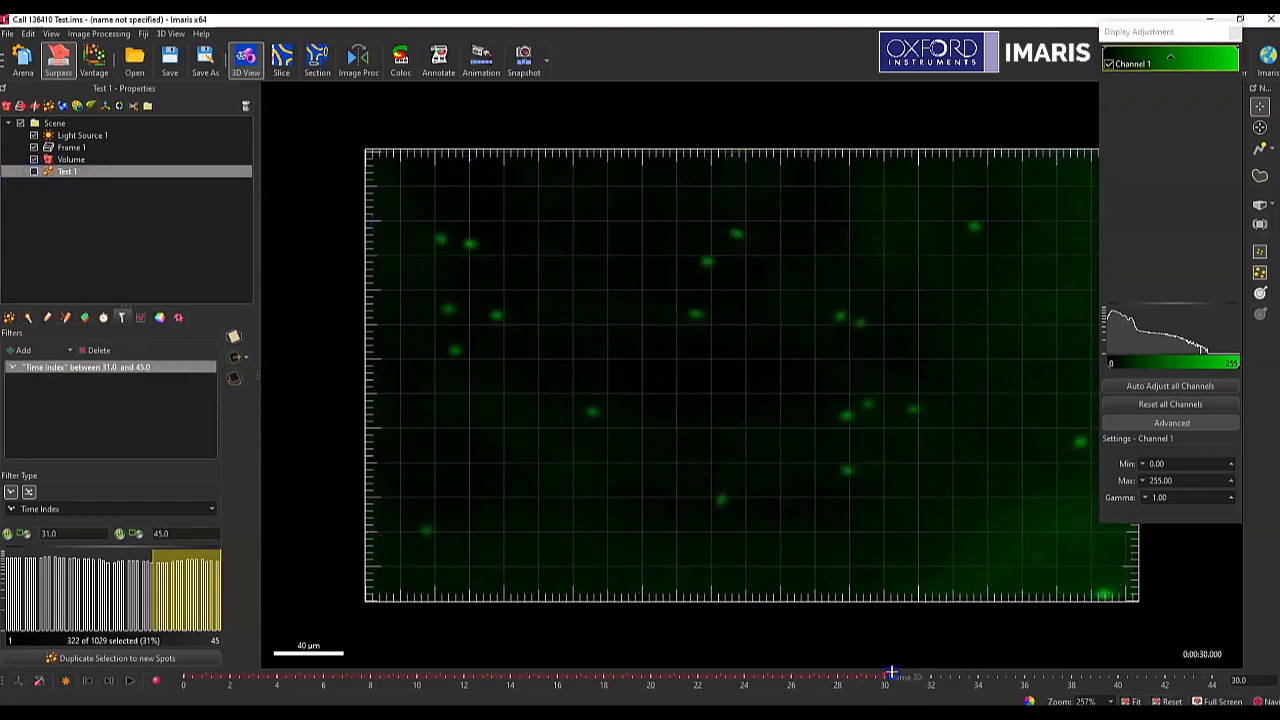
mouse_move(869, 672)
left_mouse_down()
mouse_move(841, 672)
mouse_move(858, 672)
left_mouse_up()
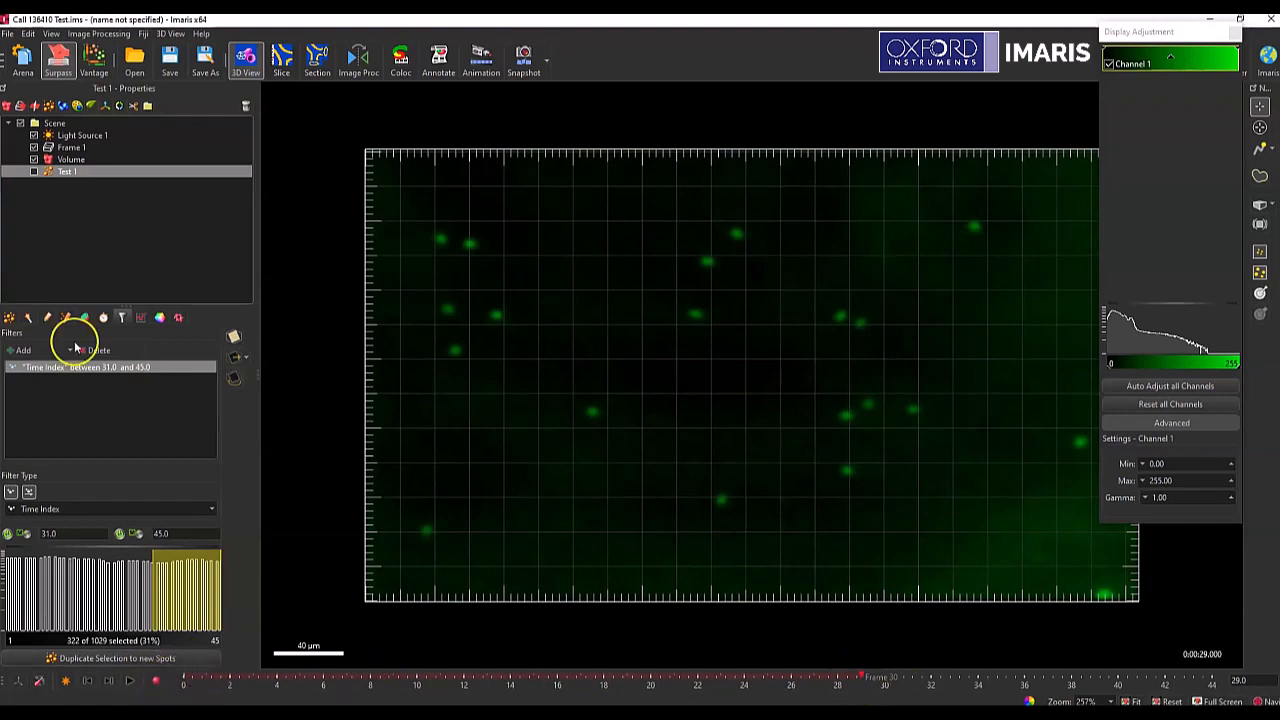
Step: Show Test 1 again and delete the spots selected by the Time Index filter
left_click(33, 172)
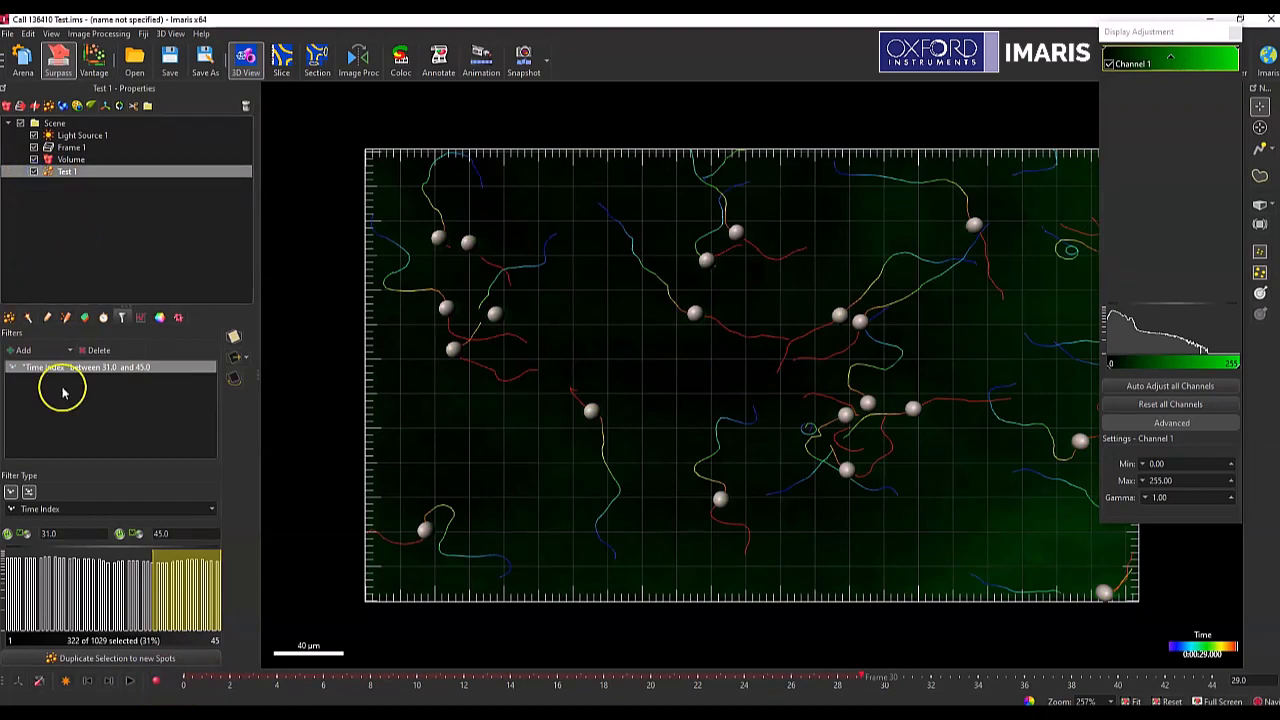
left_click(47, 318)
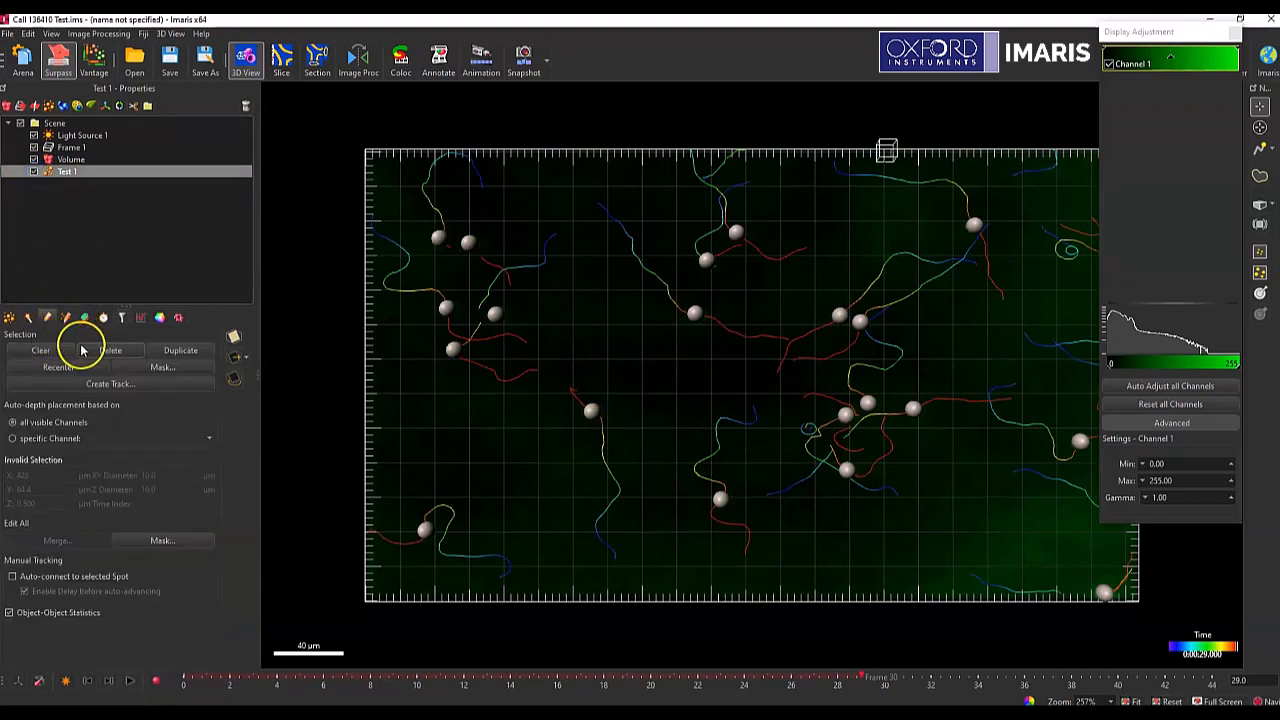
left_click(112, 351)
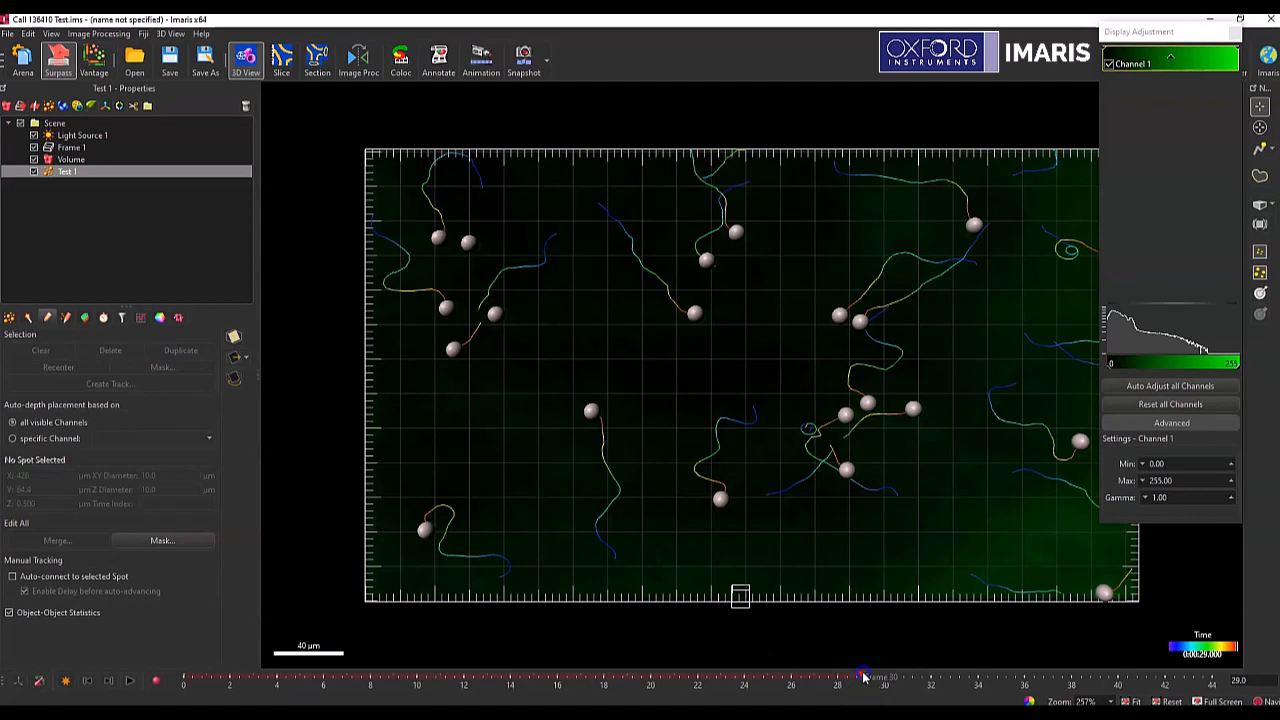
Step: Scrub between time 29 and the end of the time series to check the remaining spots and shortened tracks
left_click_drag(864, 678, 903, 666)
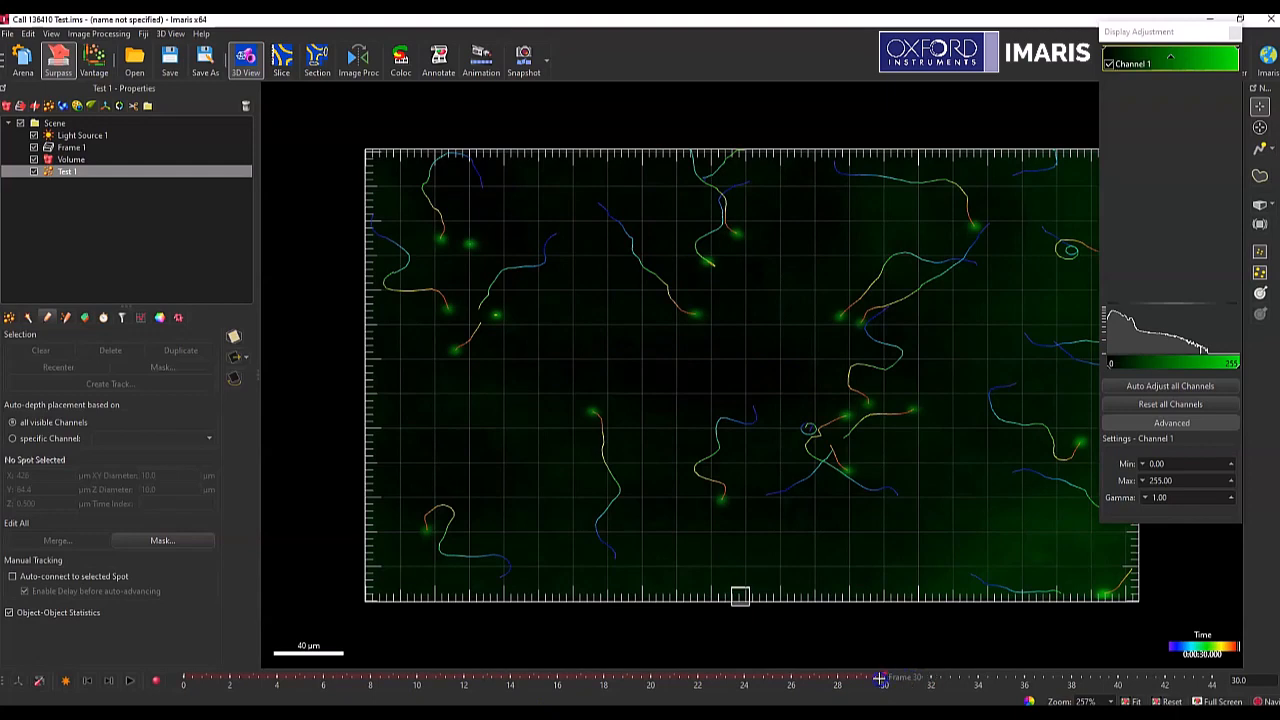
left_click_drag(880, 679, 868, 680)
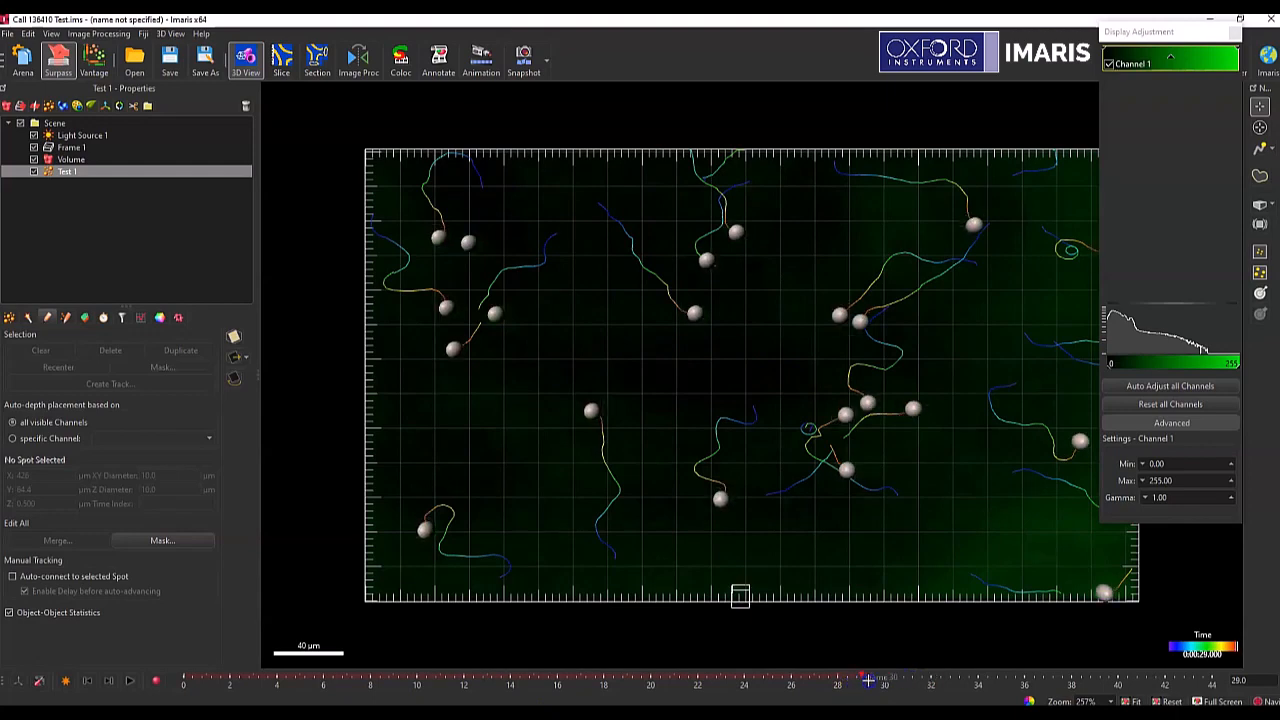
left_click_drag(868, 680, 920, 680)
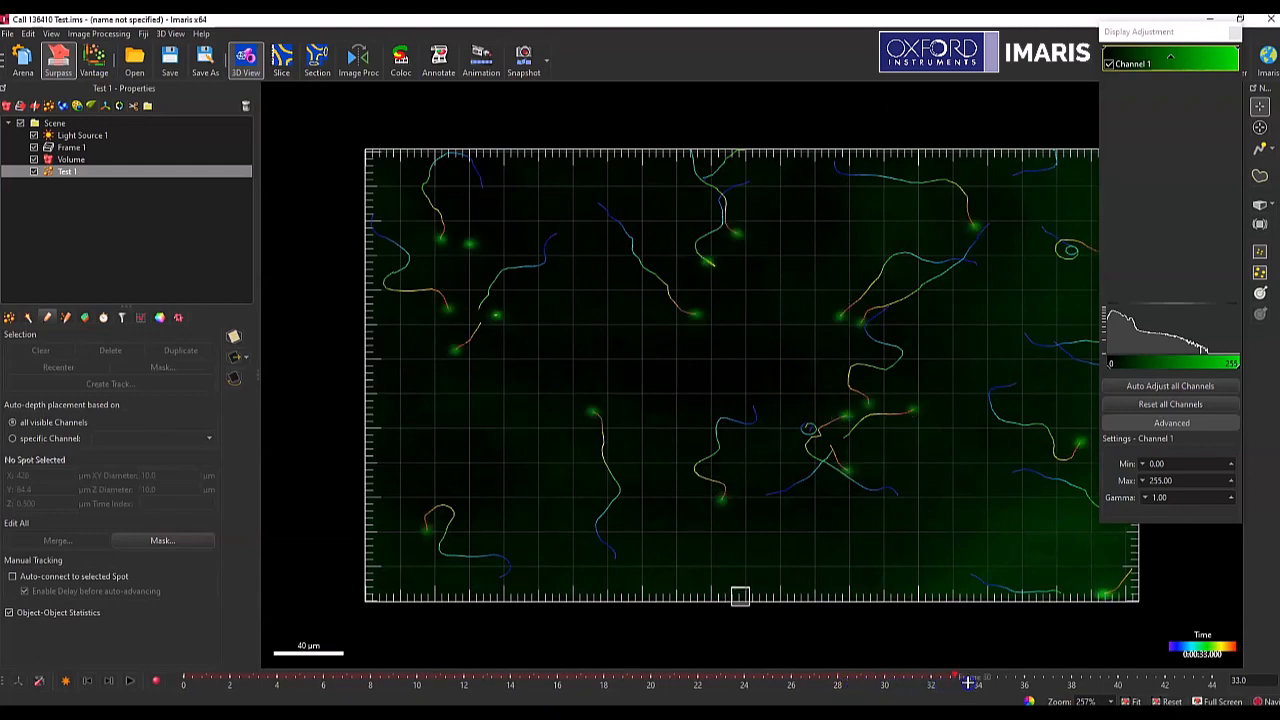
left_click_drag(1044, 680, 997, 681)
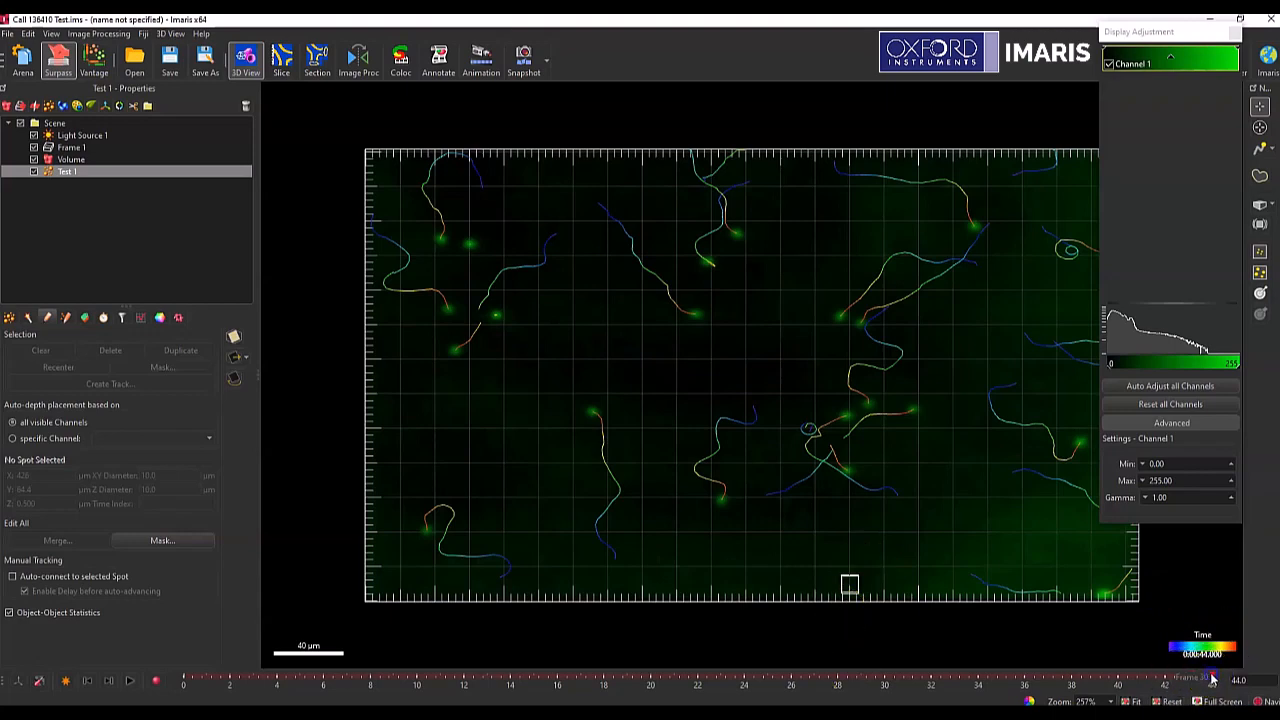
left_click_drag(1212, 679, 857, 685)
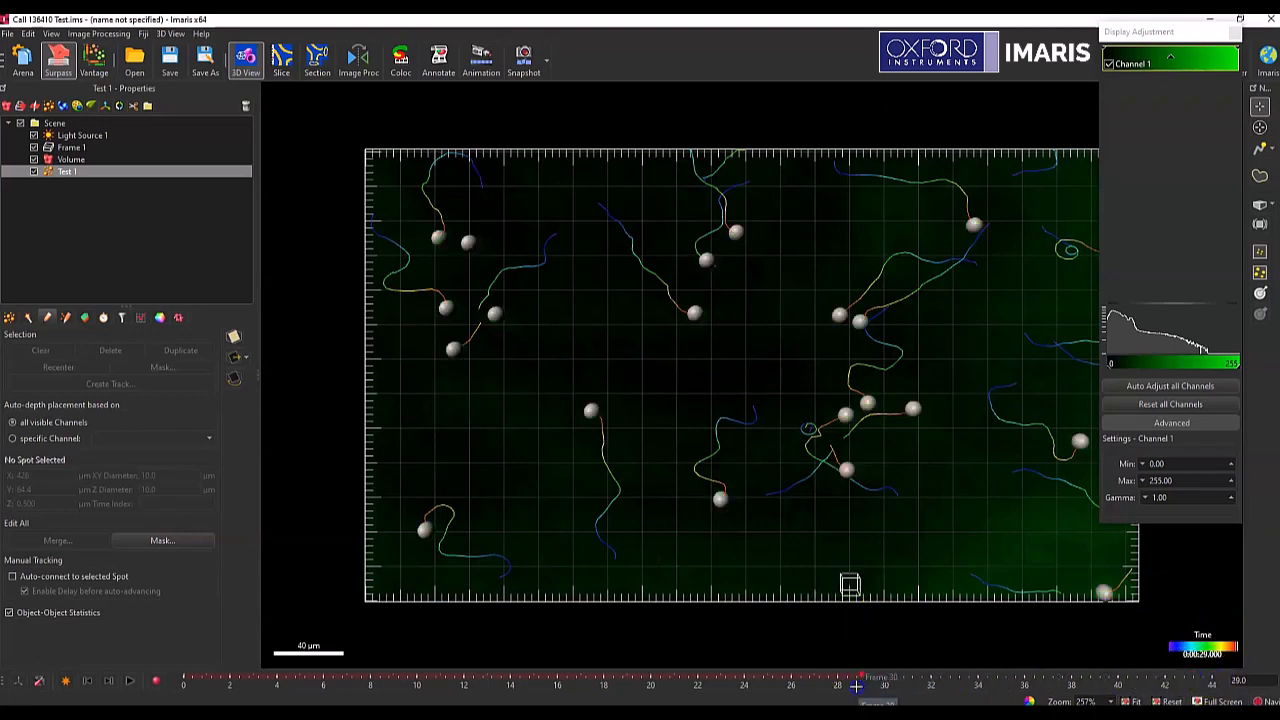
Step: Open the key frame animation controls and add a key frame at the first time point
left_click(480, 62)
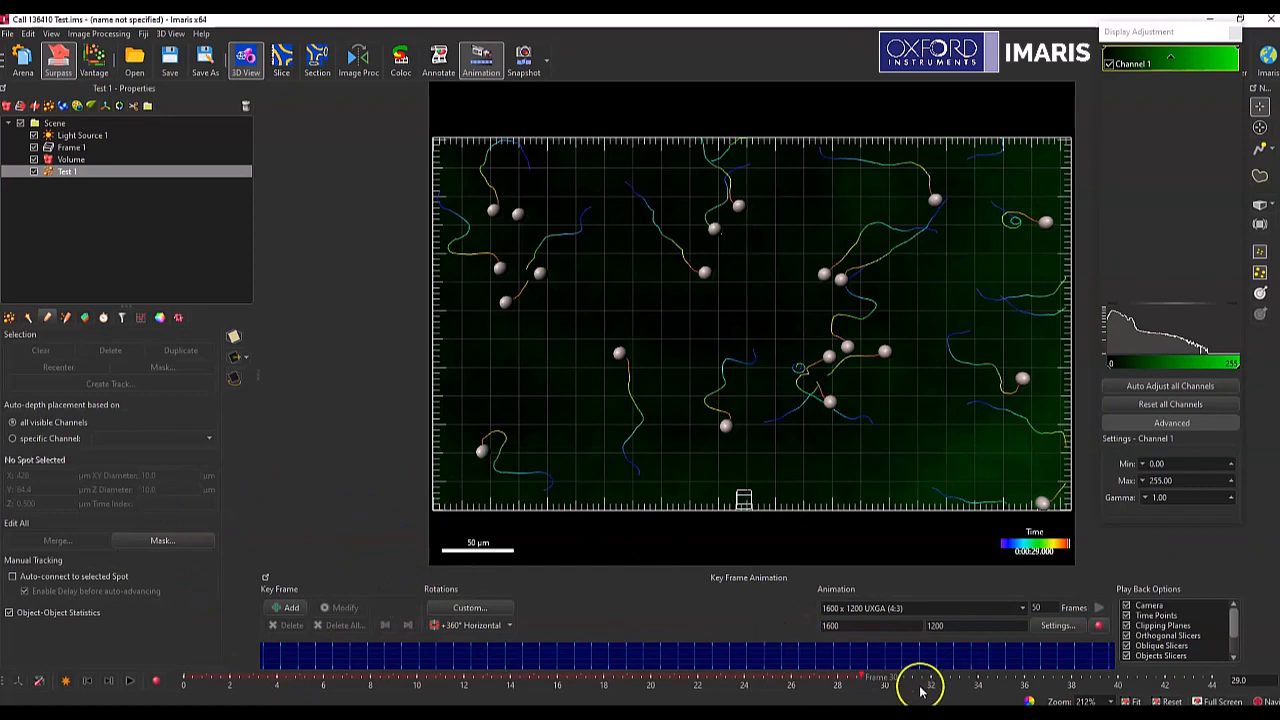
left_click_drag(591, 676, 184, 682)
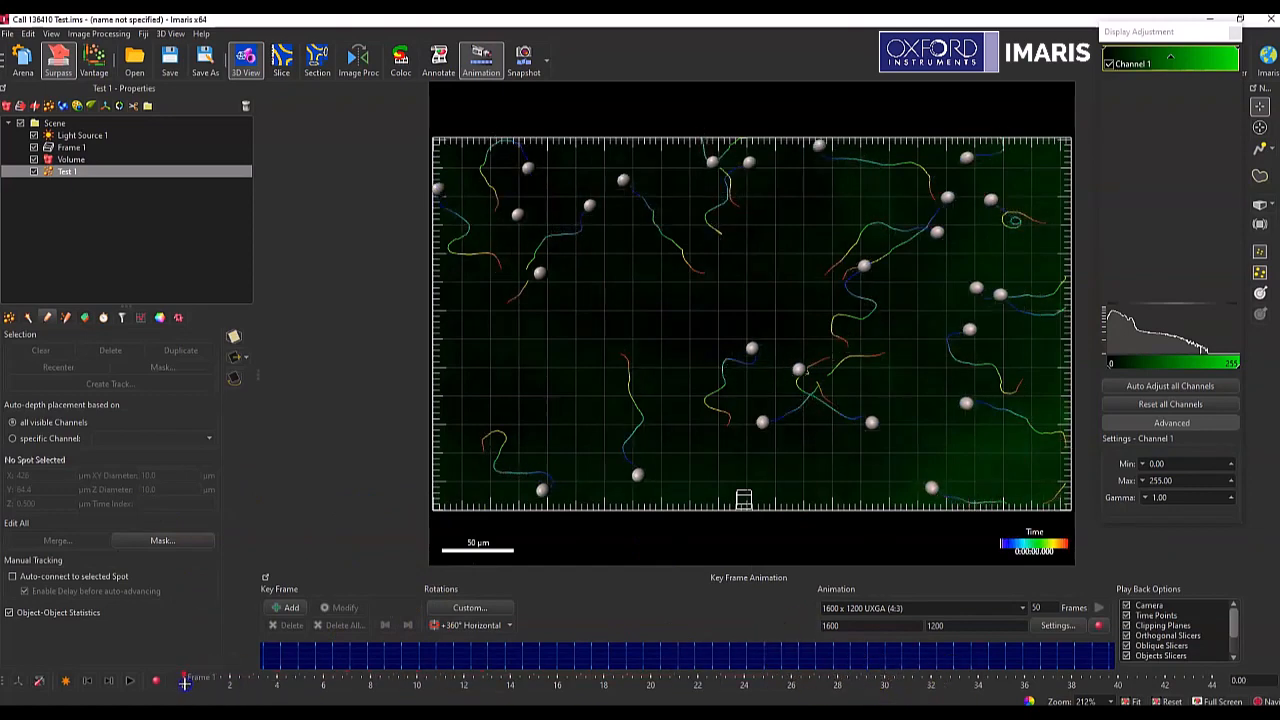
left_click(291, 609)
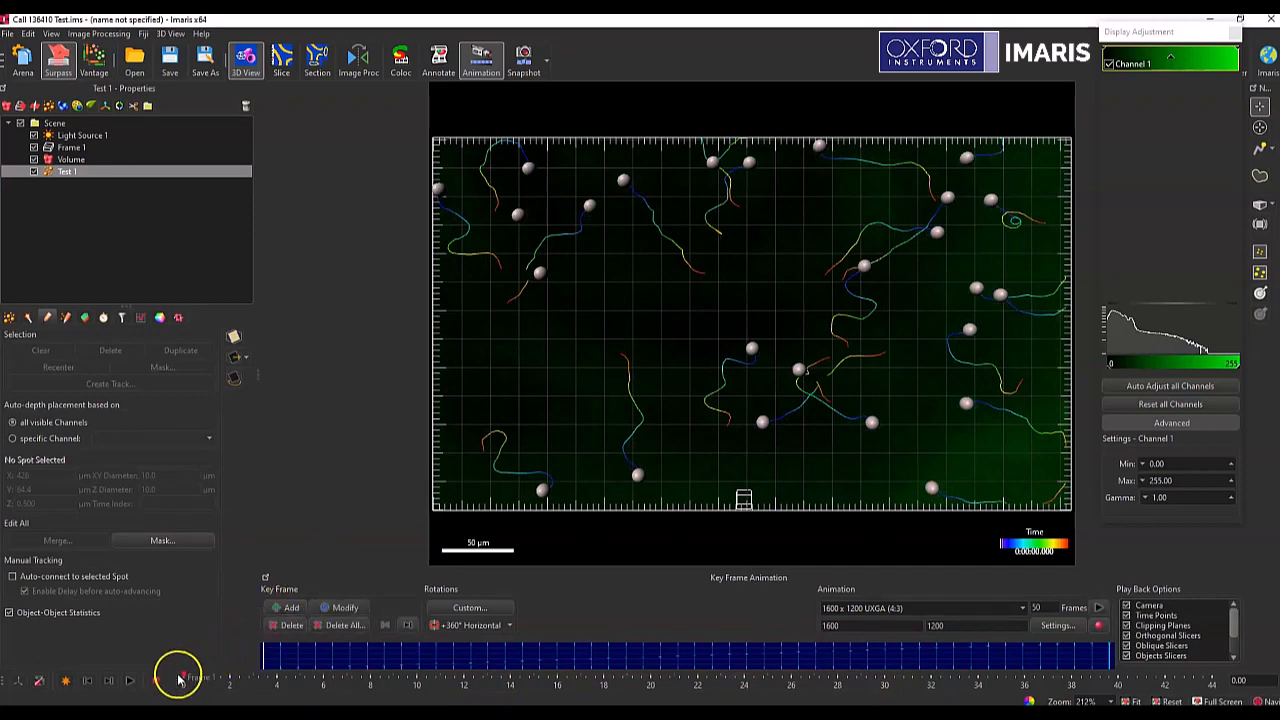
Step: Add the closing key frame at frame 30 and play a preview of the key frame animation
left_click_drag(181, 677, 857, 694)
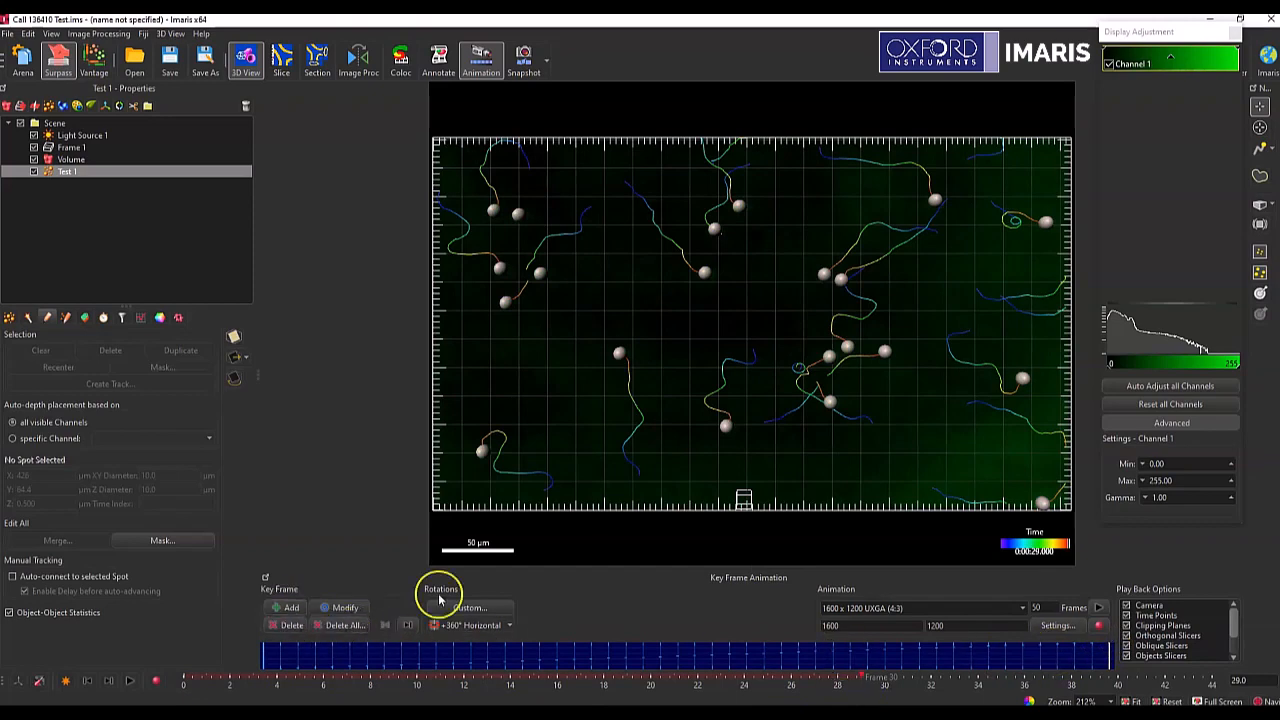
left_click(1099, 608)
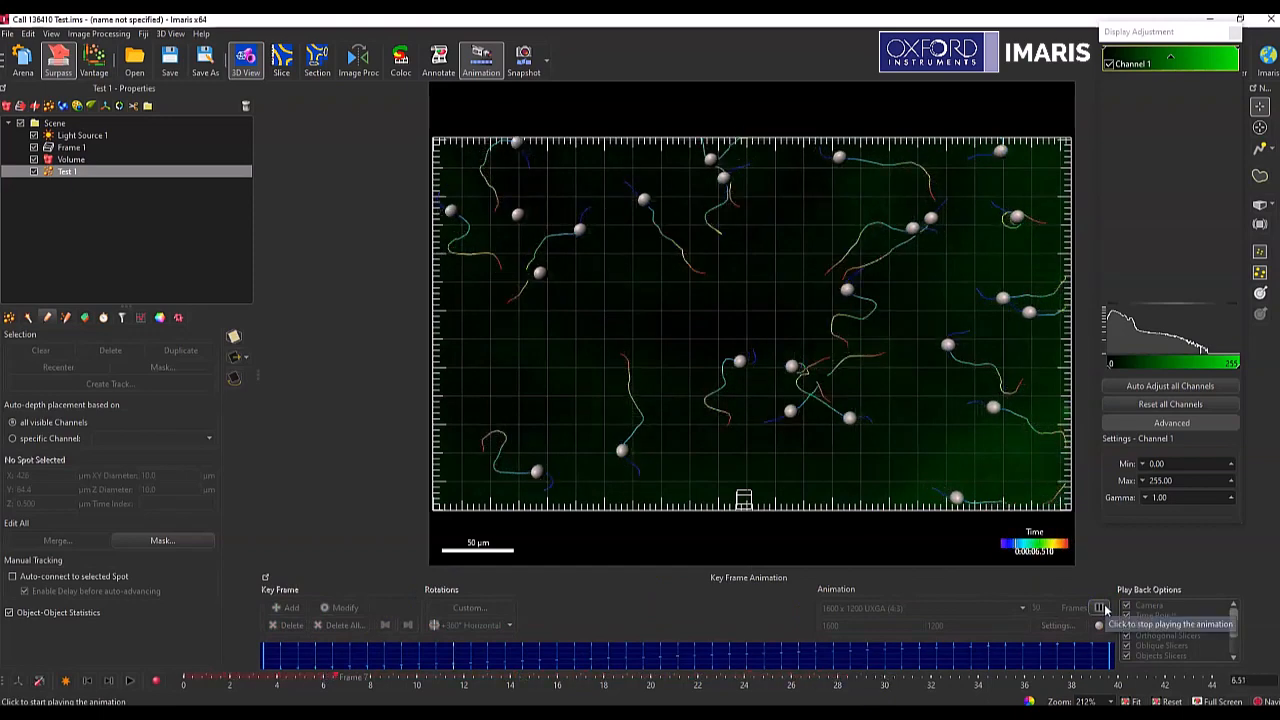
left_click(1100, 608)
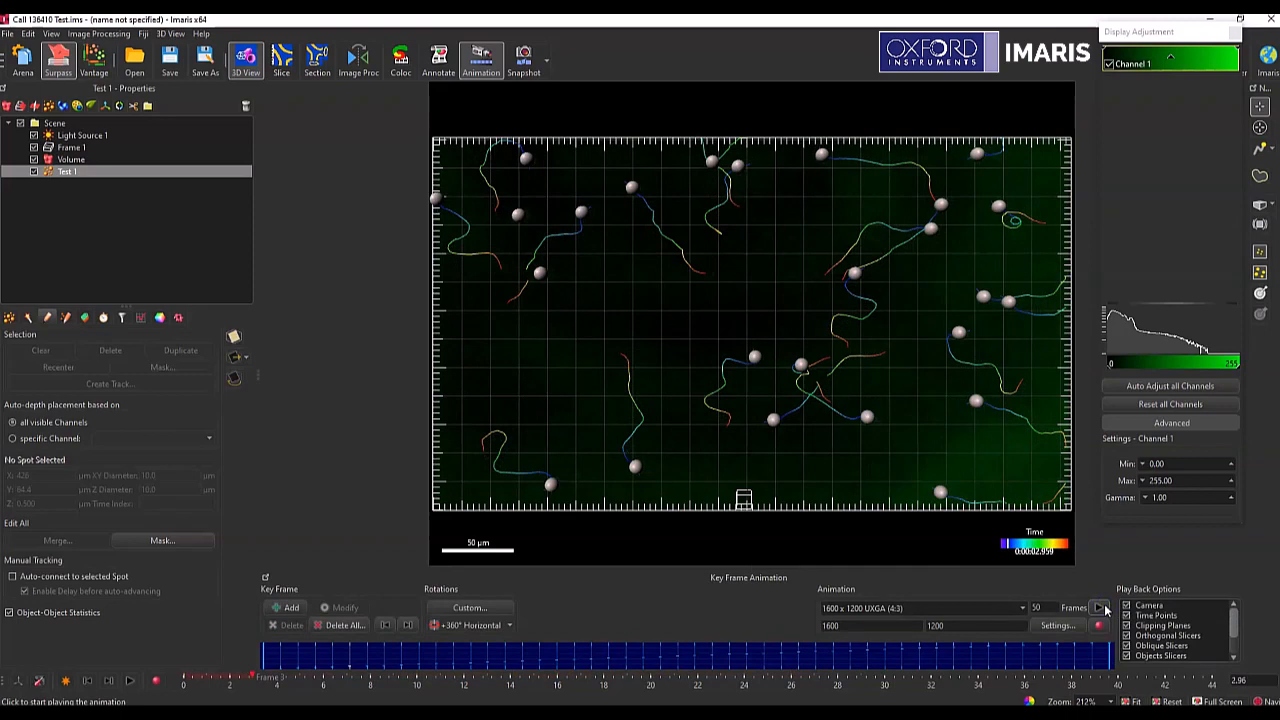
Step: Go to the last key frame and record the animation as an H264 MP4 movie on the Desktop, overwriting the existing file
left_click(1109, 657)
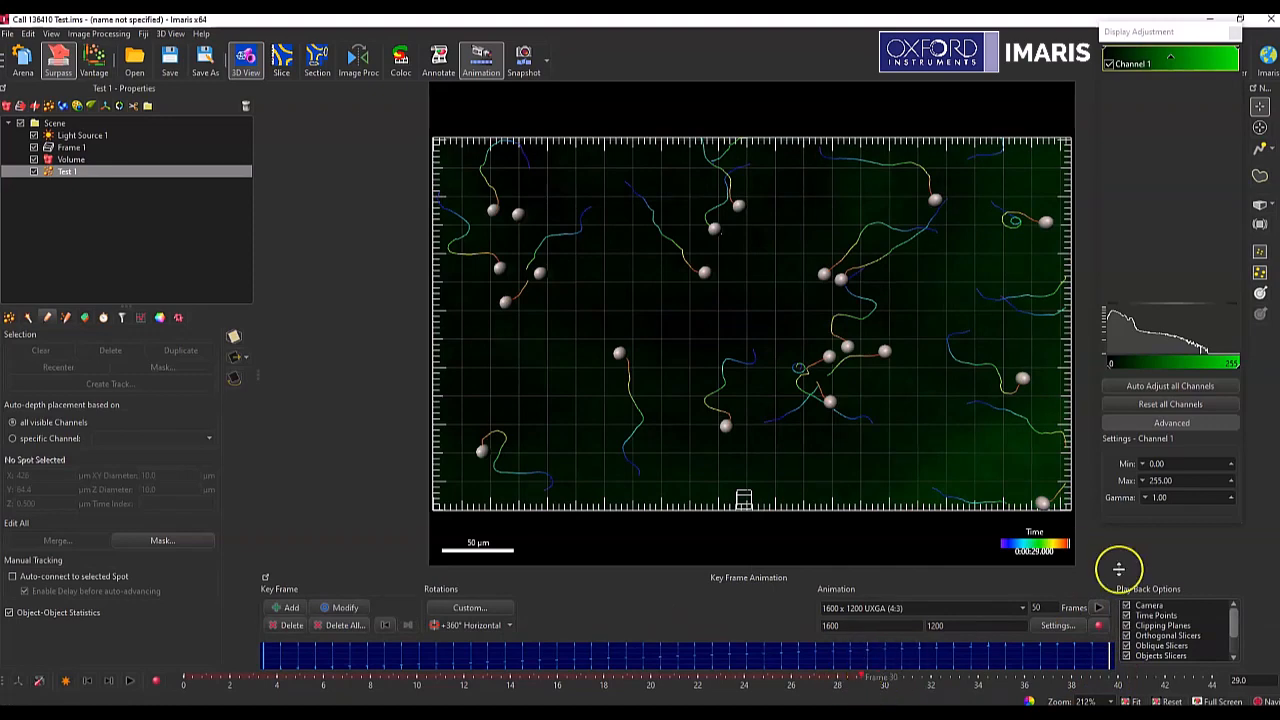
left_click(1099, 624)
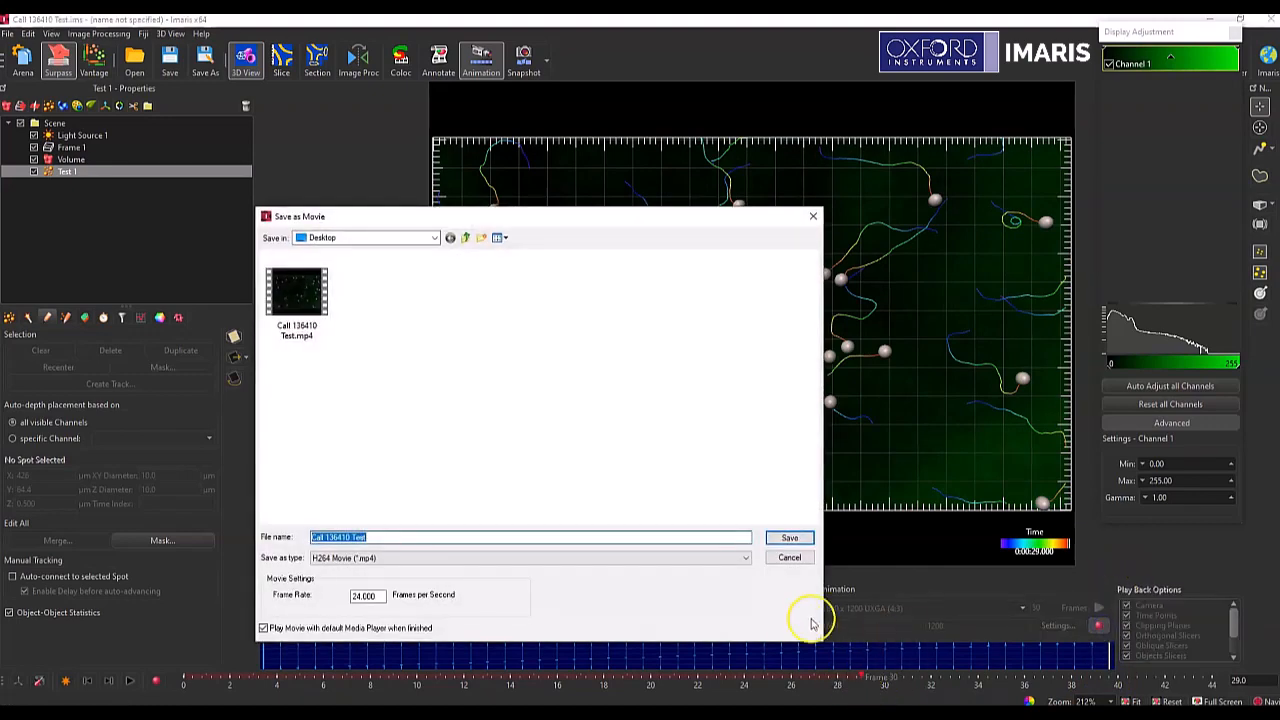
left_click(787, 539)
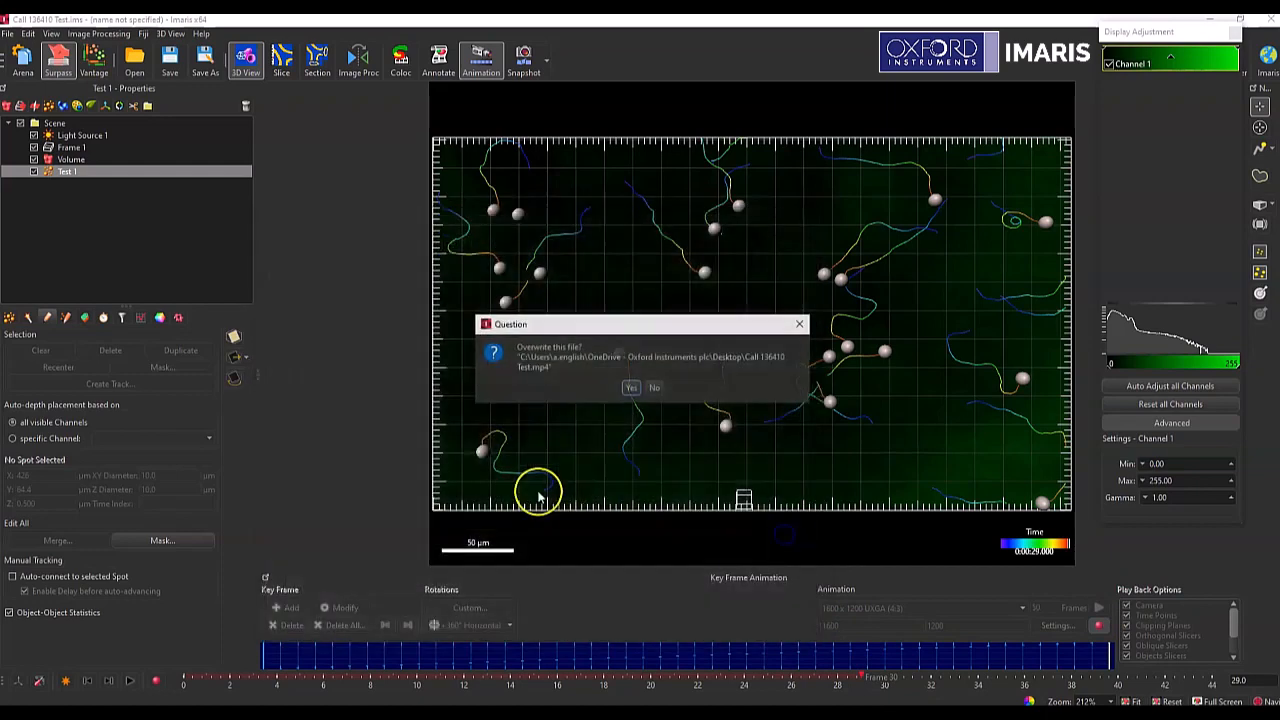
left_click(625, 388)
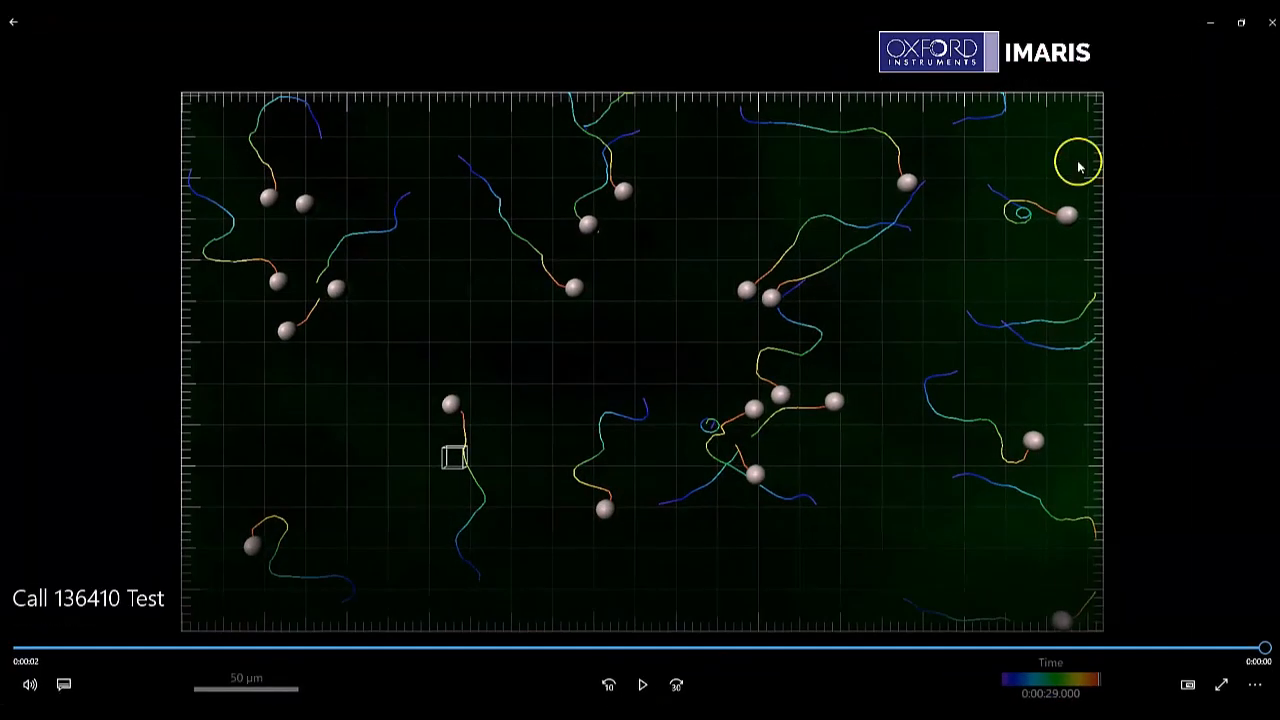
Step: Replay the exported movie and close the media player
left_click(640, 680)
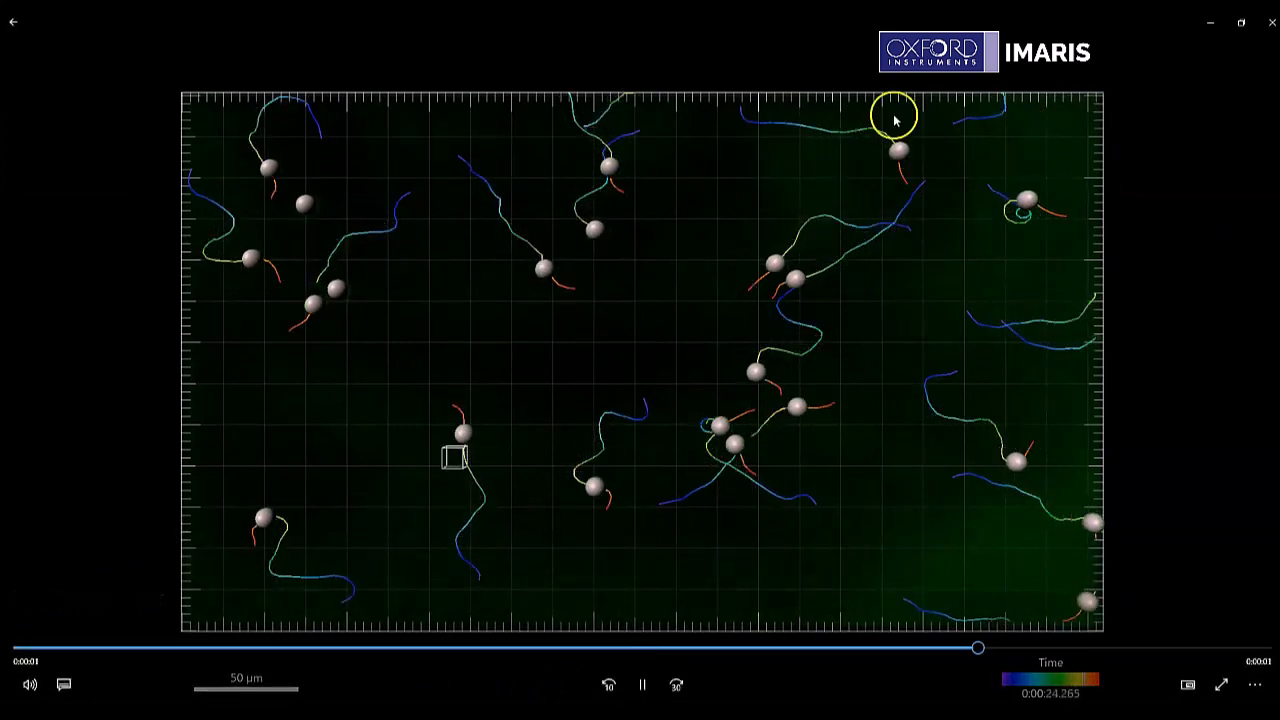
left_click(1270, 22)
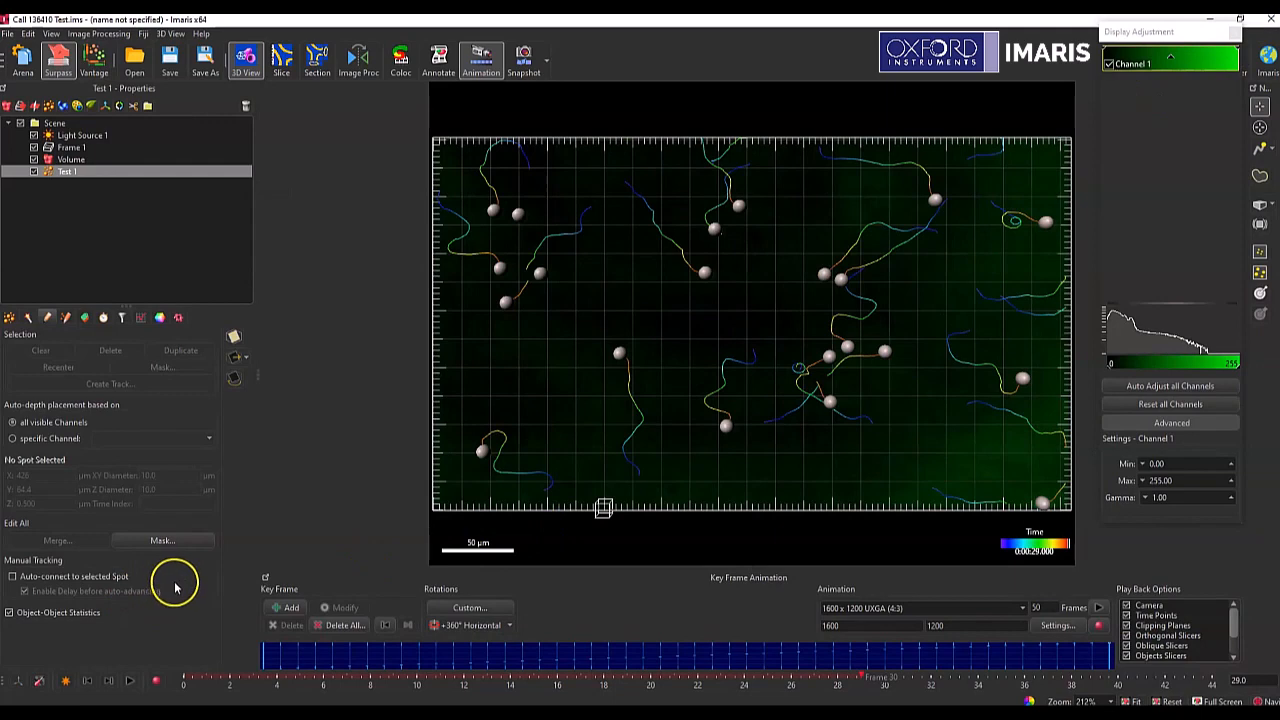
Step: Show the Time Index filter of Test 1 and scrub through the time points around and beyond frame 30 to check the spots
left_click(122, 317)
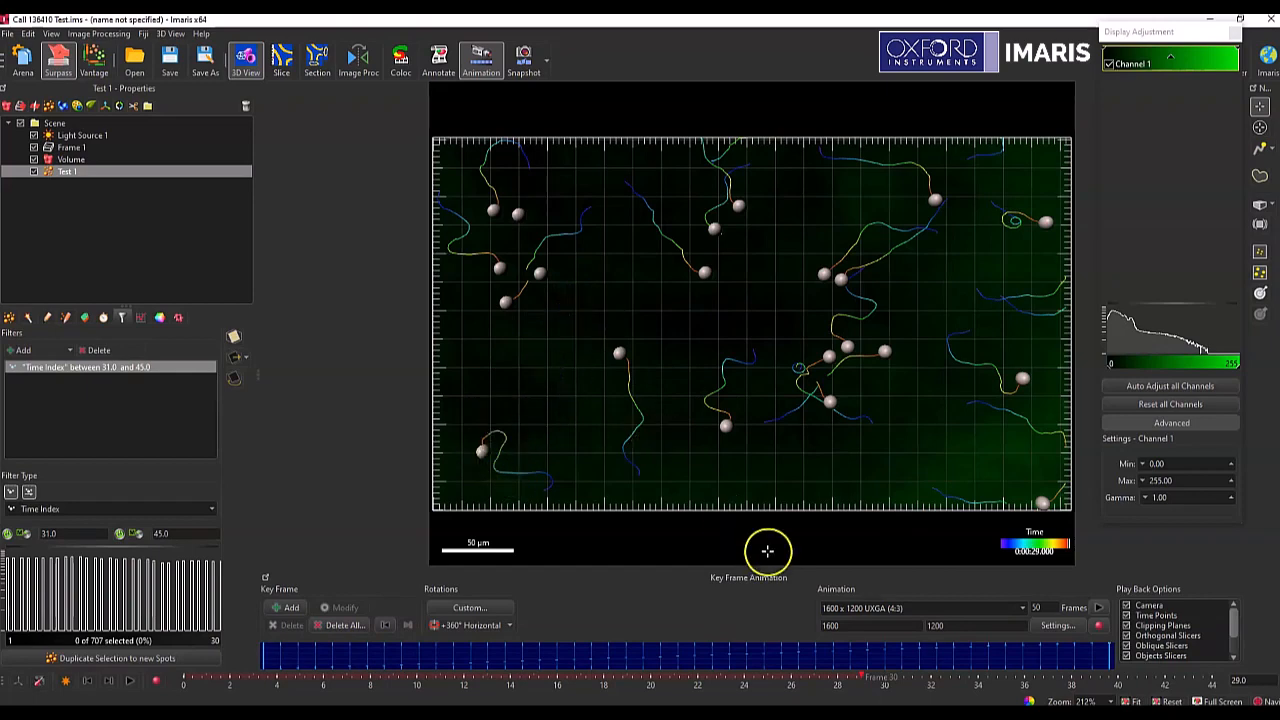
left_click_drag(864, 678, 920, 678)
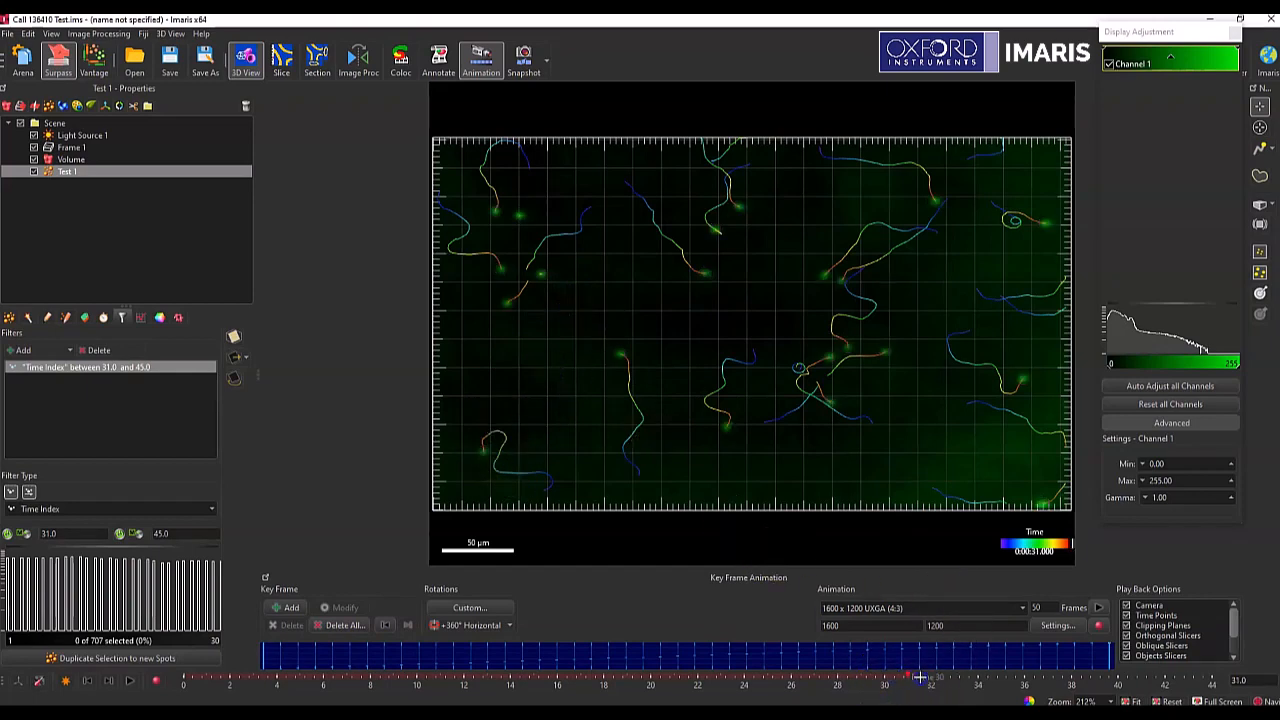
left_click_drag(1122, 684, 841, 684)
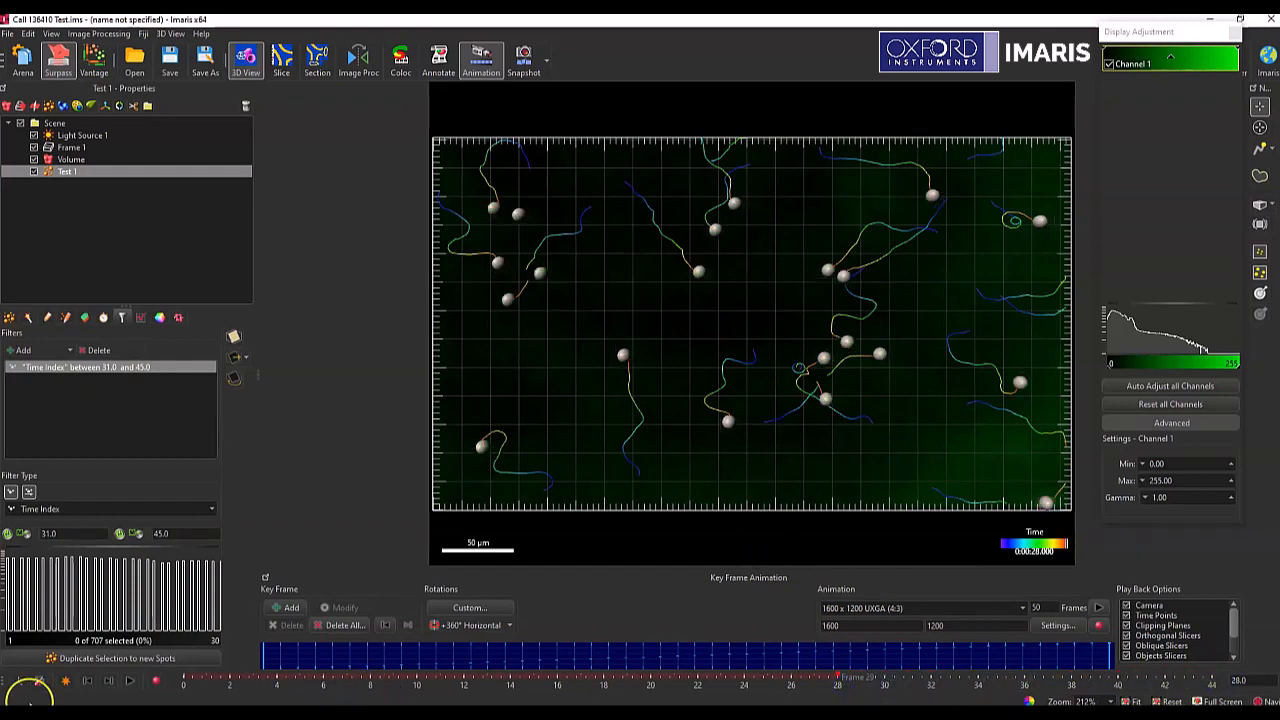